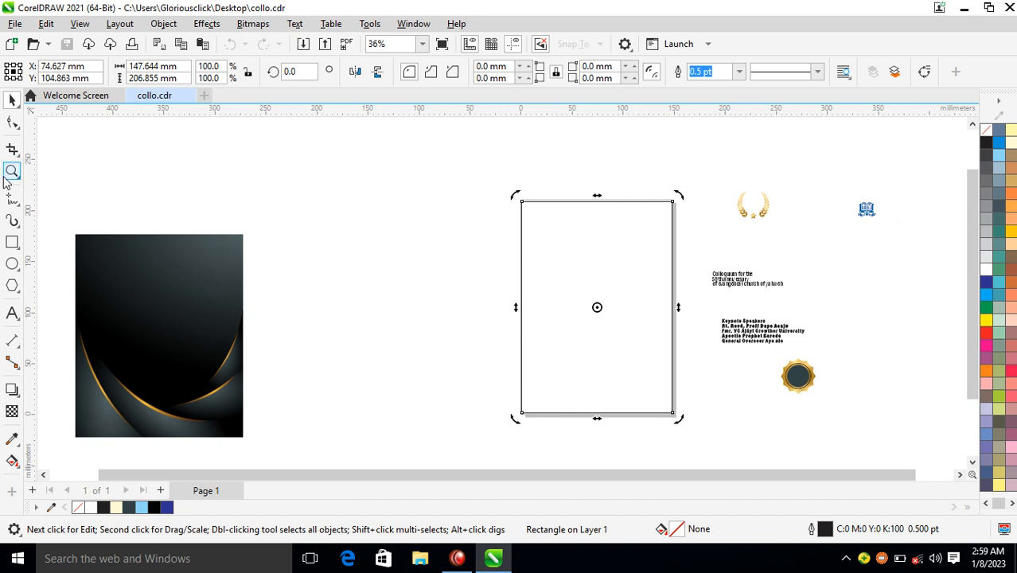
Step: Draw a rectangle about 178 × 210 mm over the upper part of the page and round its corners to about 89 mm
left_click(351, 295)
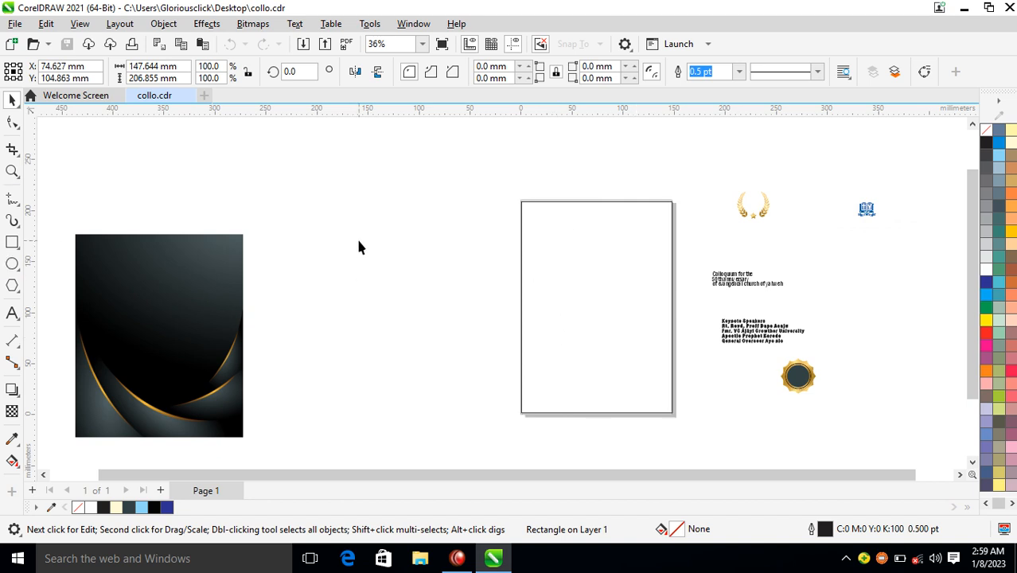
left_click(12, 242)
left_click_drag(499, 151, 681, 365)
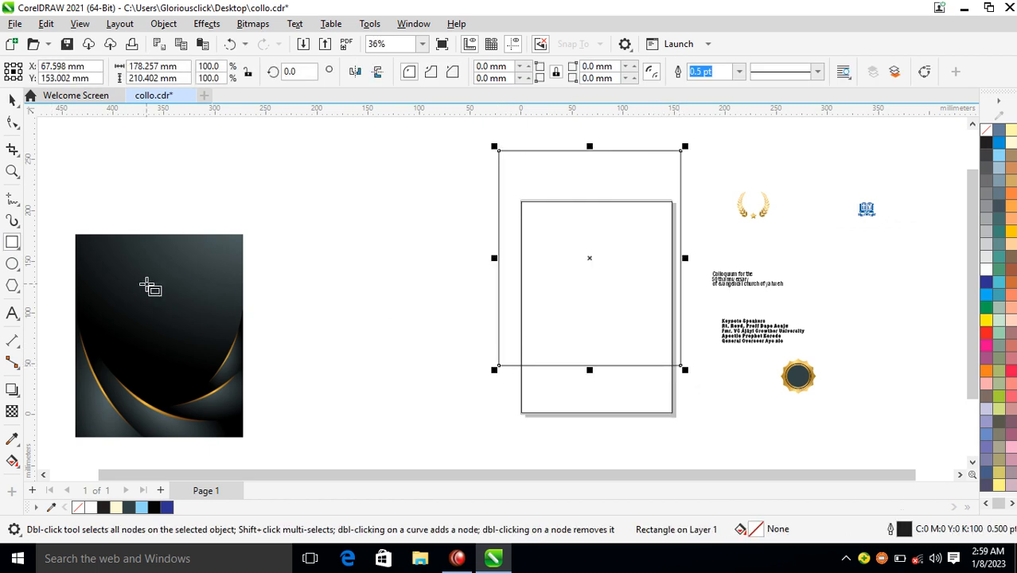
left_click(13, 123)
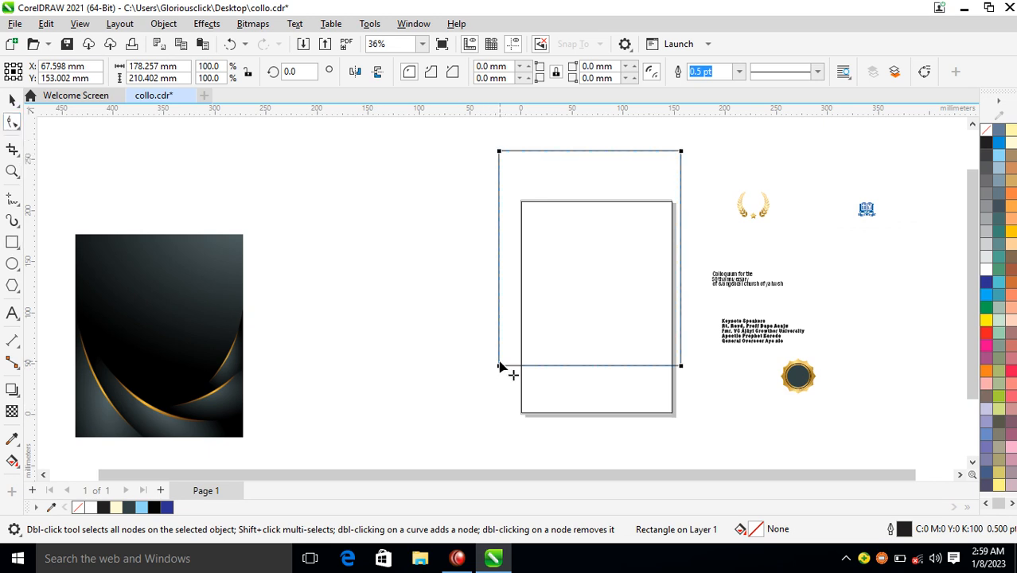
left_click_drag(500, 368, 550, 257)
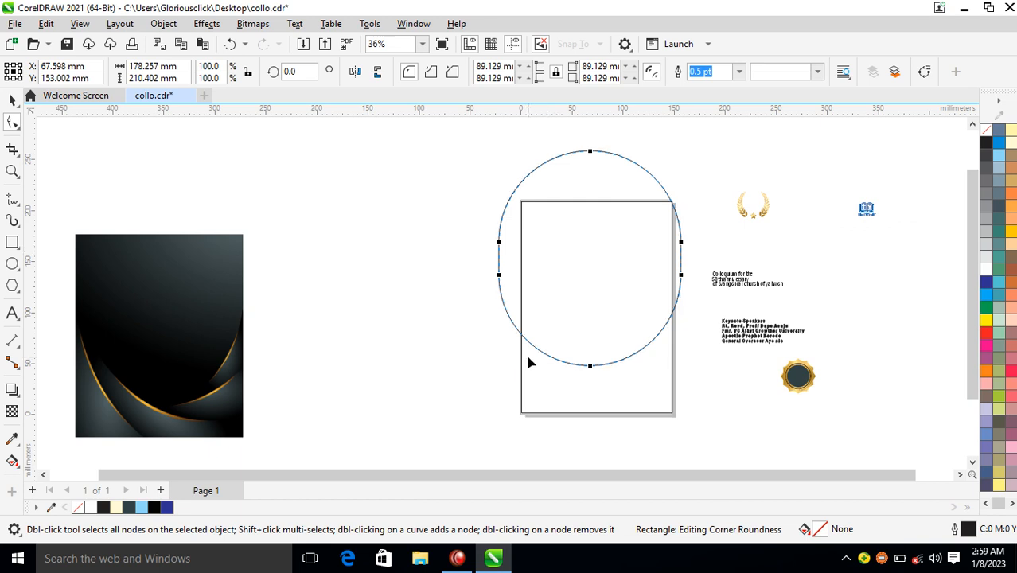
key("space")
Step: Place the dark background image with gold curves inside the rounded shape using PowerClip
left_click(191, 319)
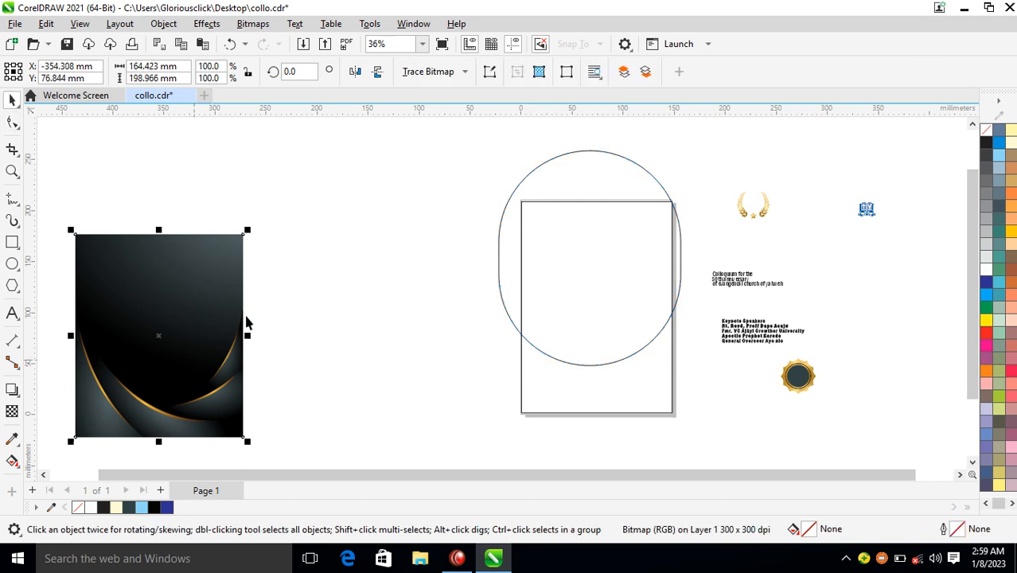
left_click_drag(141, 386, 194, 309)
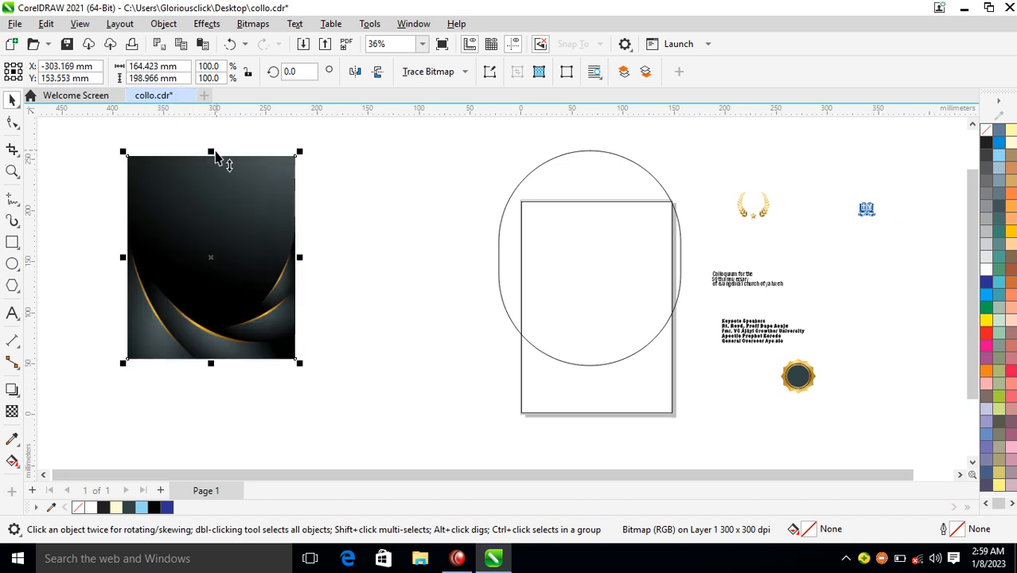
left_click(171, 27)
left_click(167, 29)
left_click(167, 28)
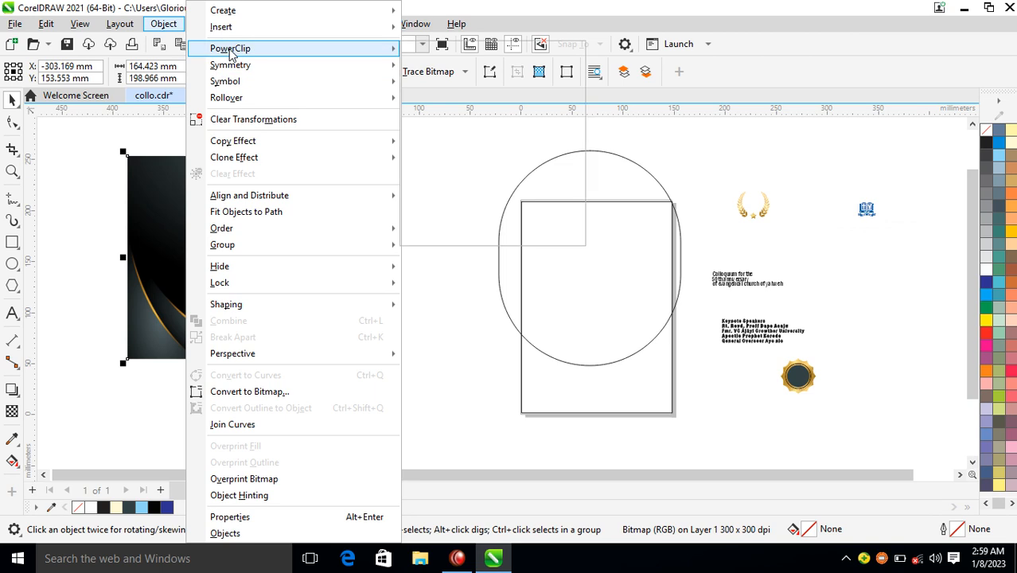
mouse_move(230, 53)
left_click(489, 49)
left_click(538, 269)
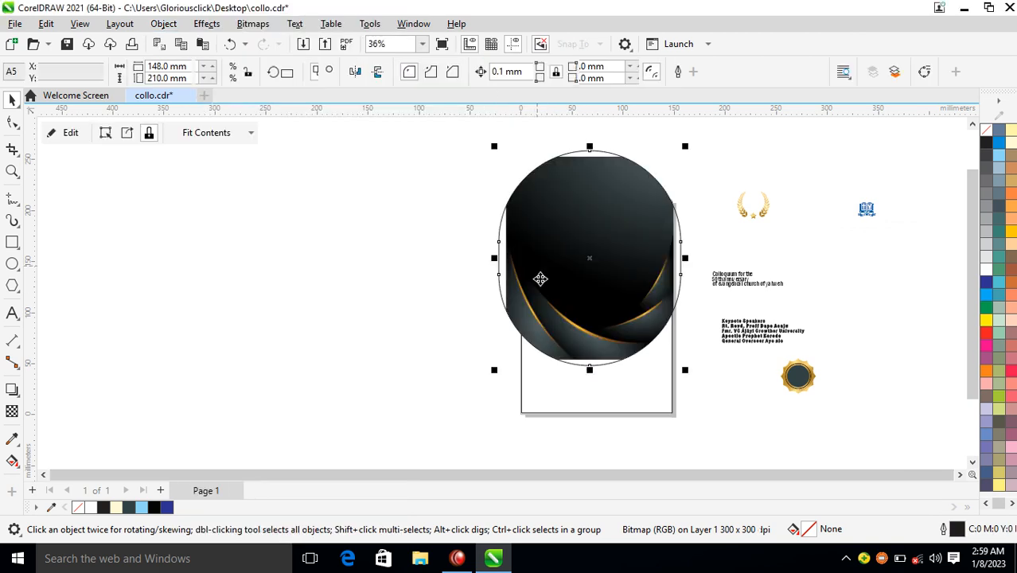
Step: Shift the clipped background image down about 11 mm within the rounded frame so it fills the curved lower edge
left_click(593, 250, "ctrl")
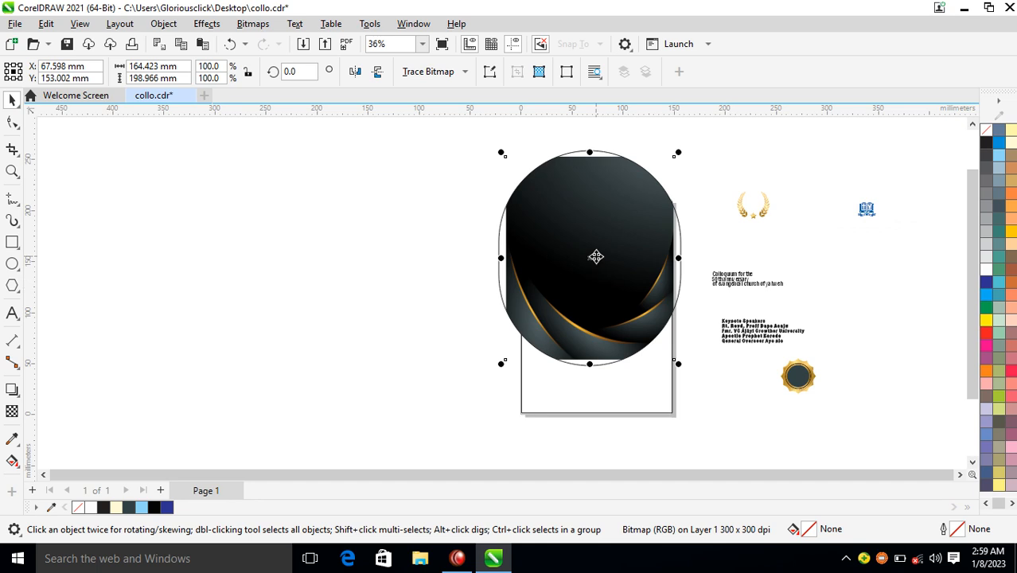
left_click_drag(596, 257, 594, 267)
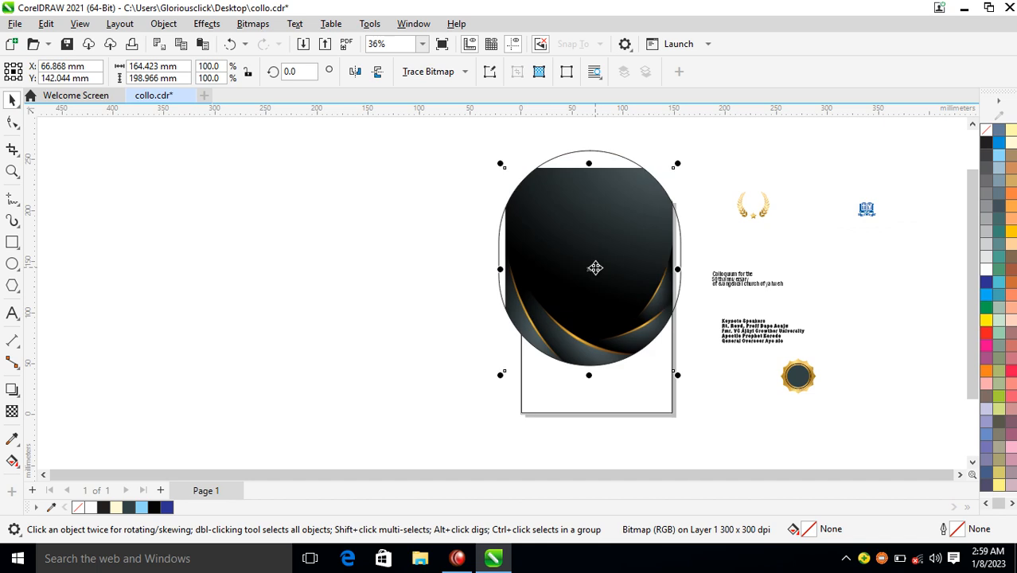
left_click(707, 172)
Step: PowerClip the rounded background shape into the page-sized rectangle and raise it inside to leave the bottom of the page white
left_click(622, 242)
left_click_drag(637, 243, 318, 269)
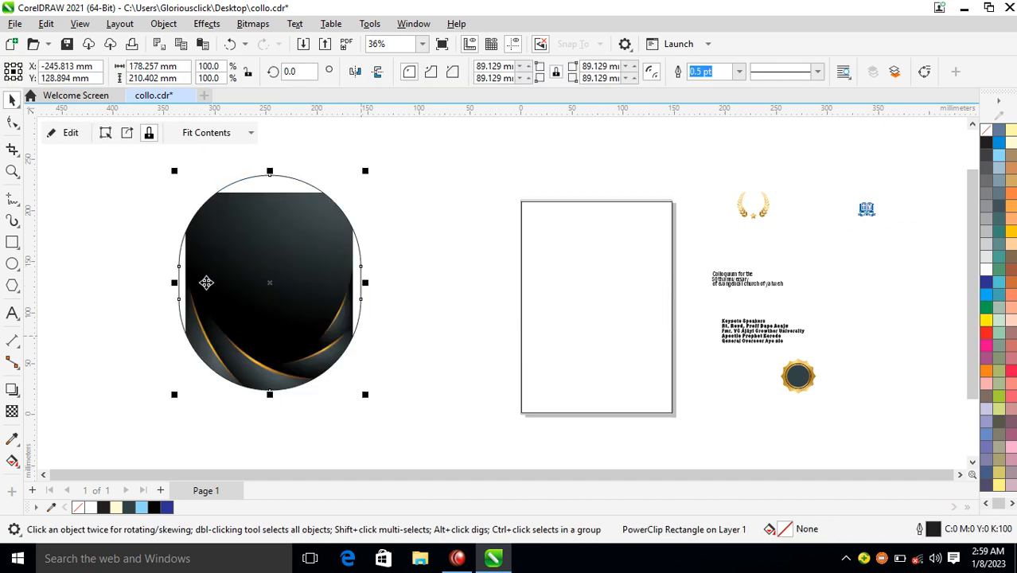
left_click(164, 24)
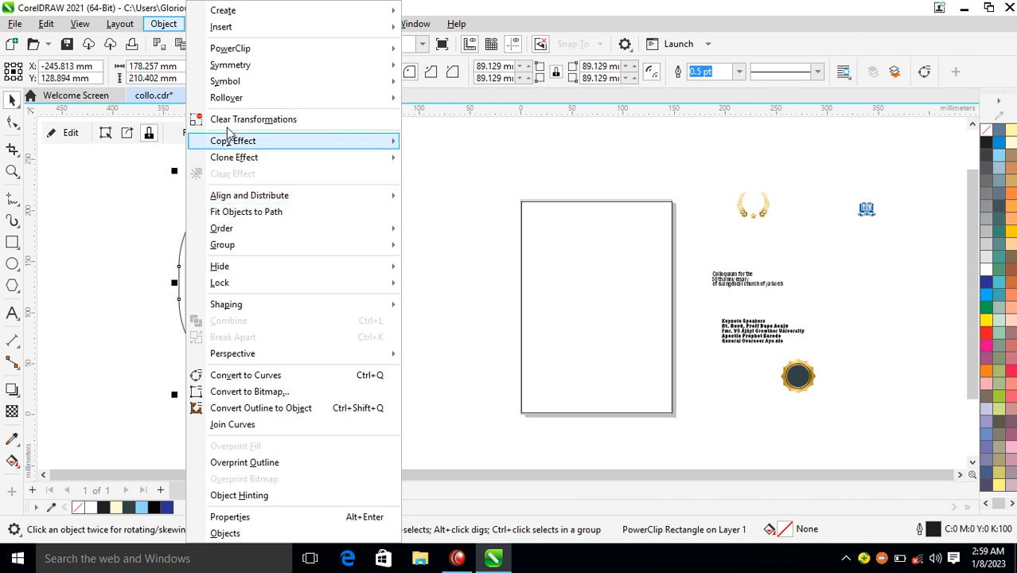
mouse_move(243, 51)
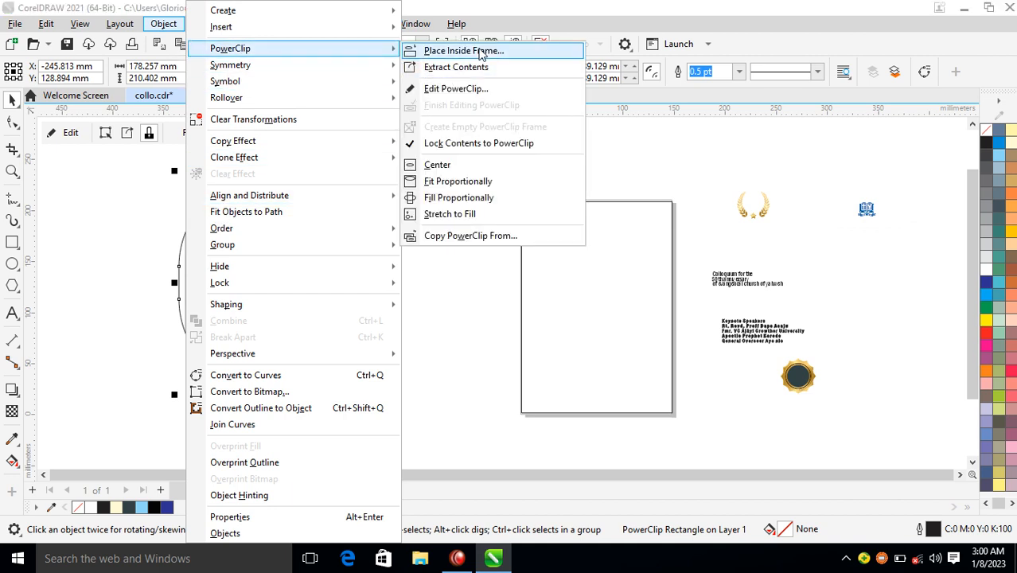
left_click(429, 50)
left_click(578, 307)
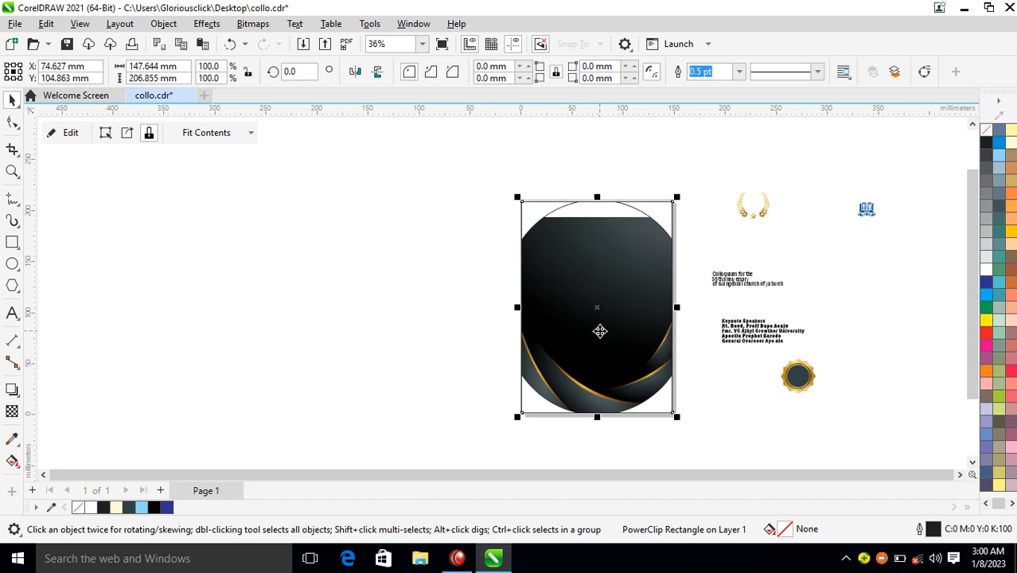
left_click(599, 330, "ctrl")
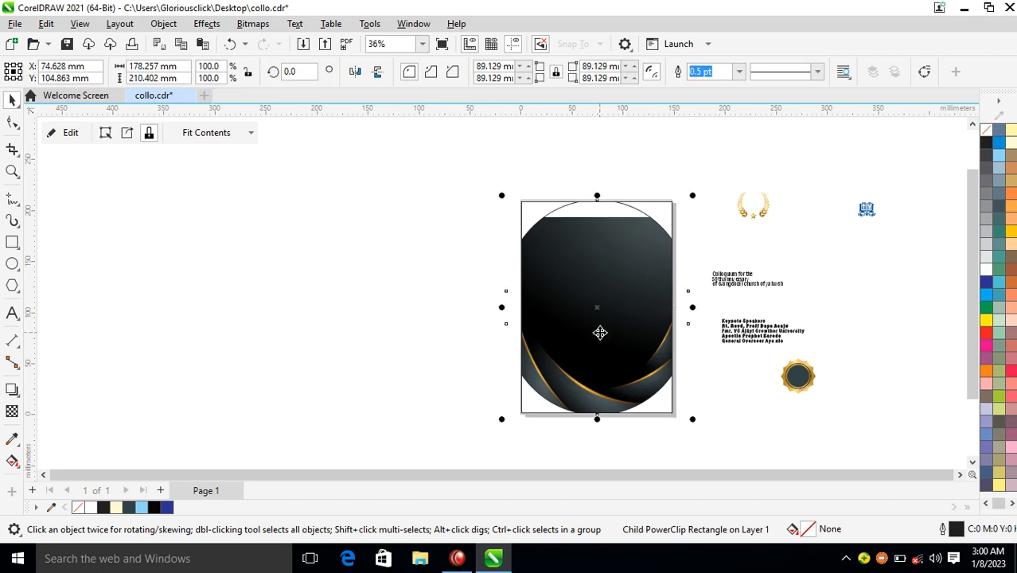
left_click_drag(599, 369, 599, 331)
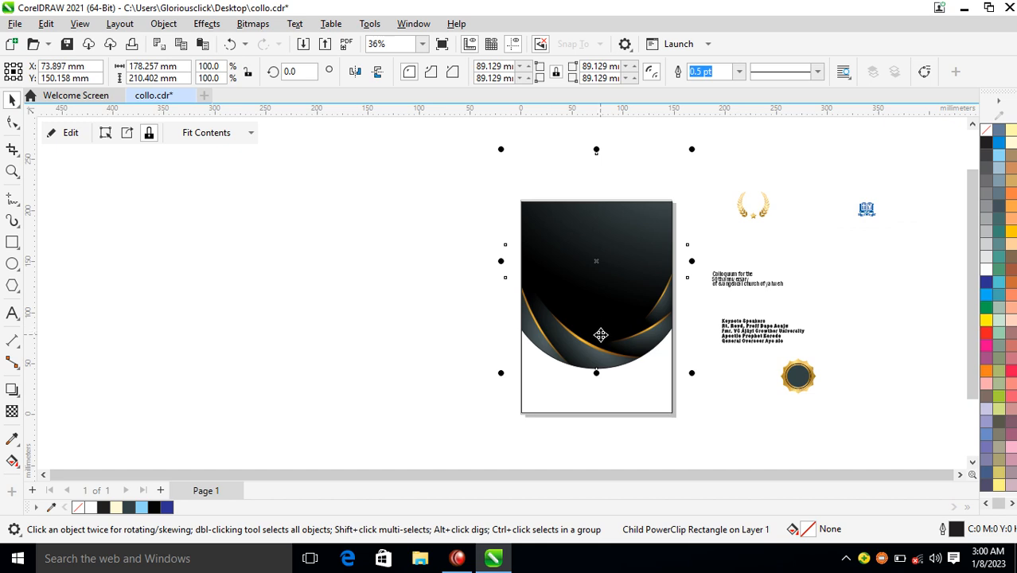
Step: Place a copy of the church logo, name and address text at the top of the page's dark background
left_click(821, 228)
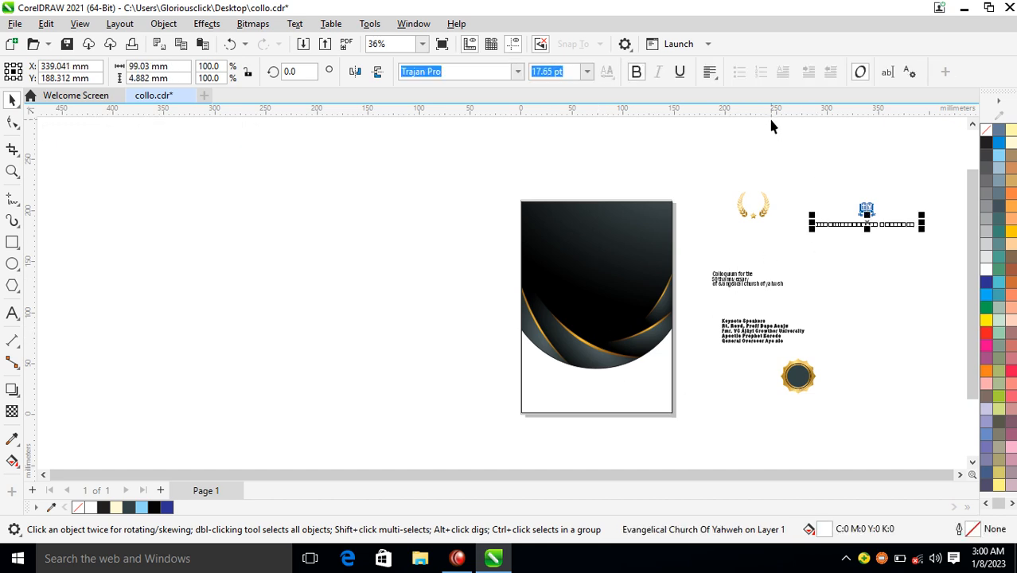
left_click_drag(780, 156, 848, 182)
left_click_drag(951, 277, 951, 273)
left_click_drag(890, 218, 602, 220)
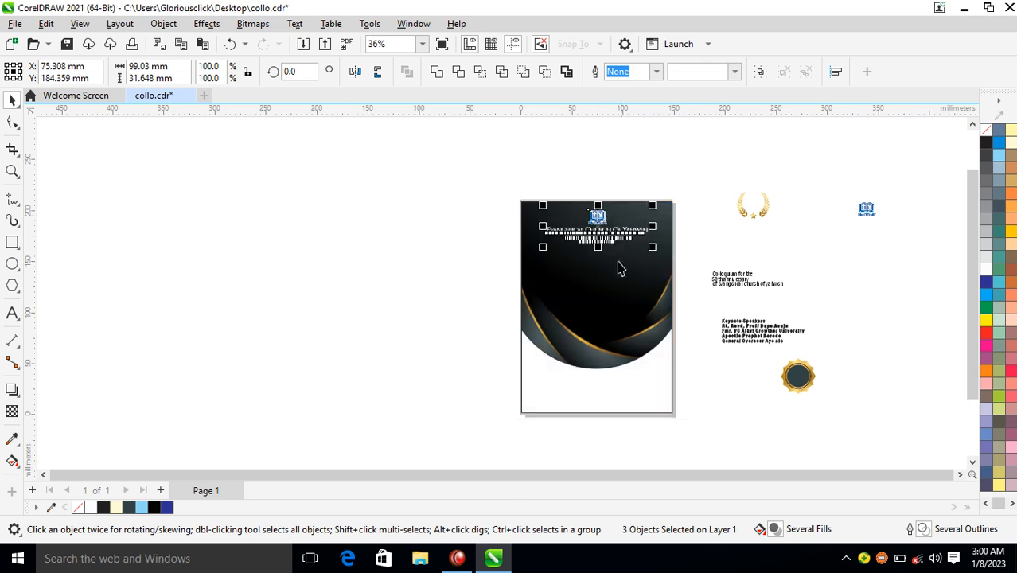
Step: Center the church logo, name and address horizontally on the page rectangle
key("z")
left_click_drag(466, 181, 774, 350)
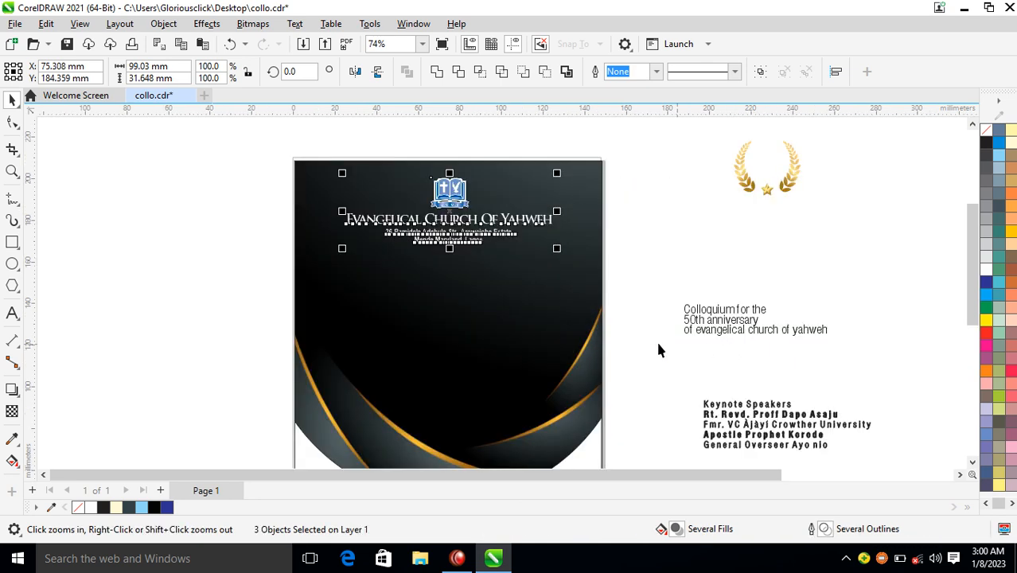
key("space")
left_click(495, 279, "shift")
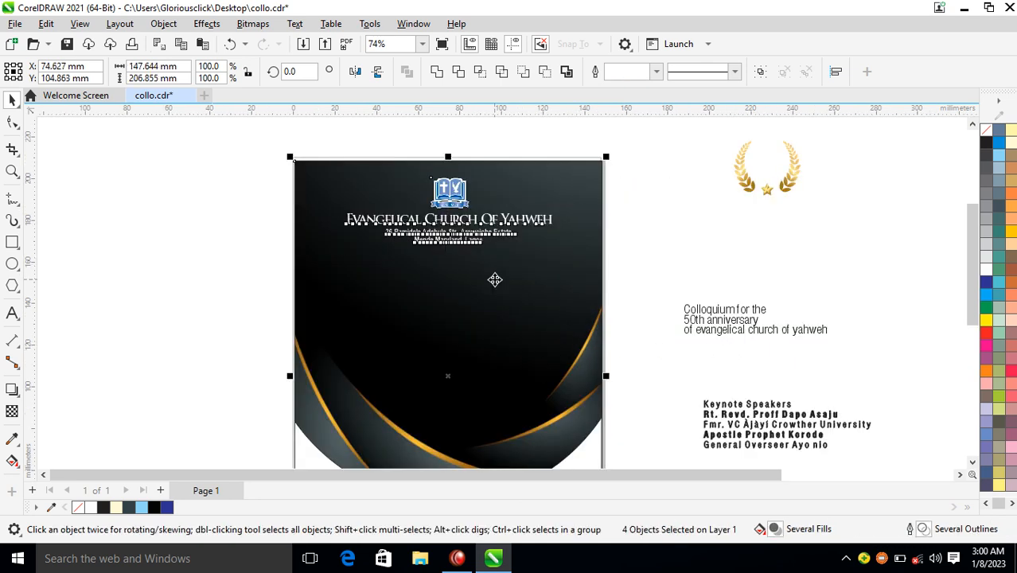
key("c")
Step: Copy the gold laurel wreath below the church address and center it horizontally on the page rectangle
scroll(649, 196, "down", 2)
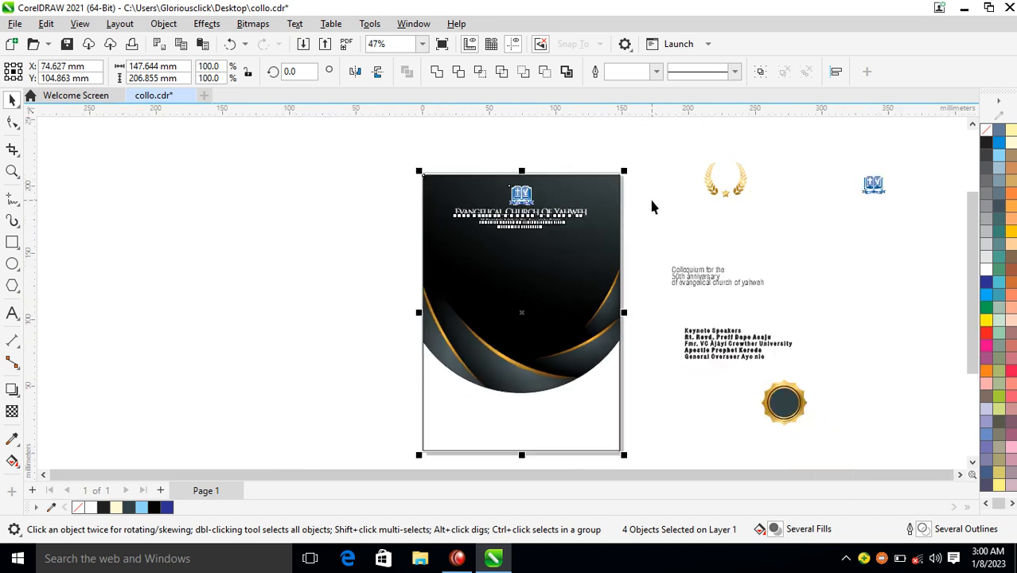
key("z")
left_click_drag(312, 145, 926, 481)
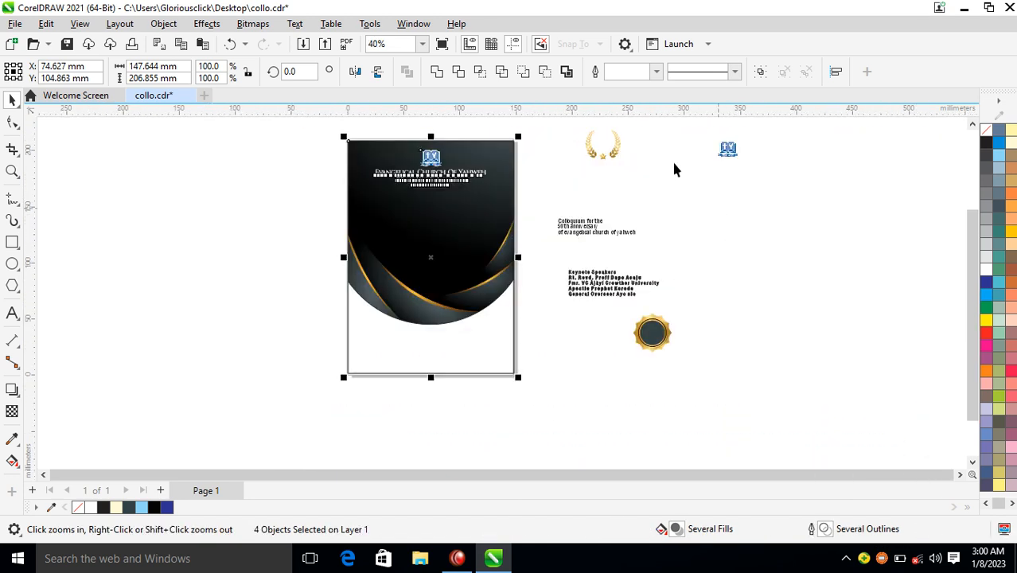
left_click_drag(611, 146, 439, 211)
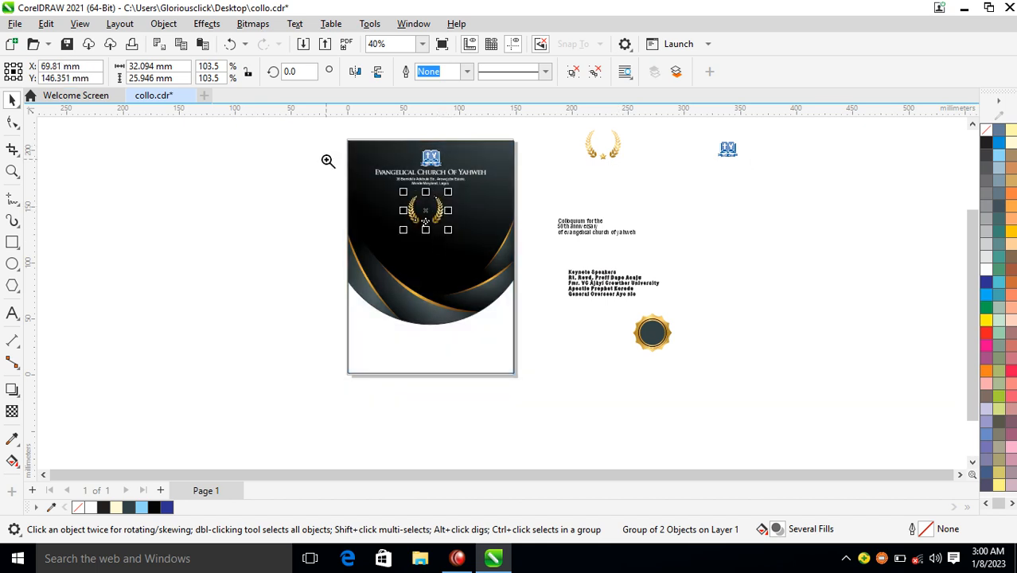
key("z")
left_click_drag(292, 148, 686, 329)
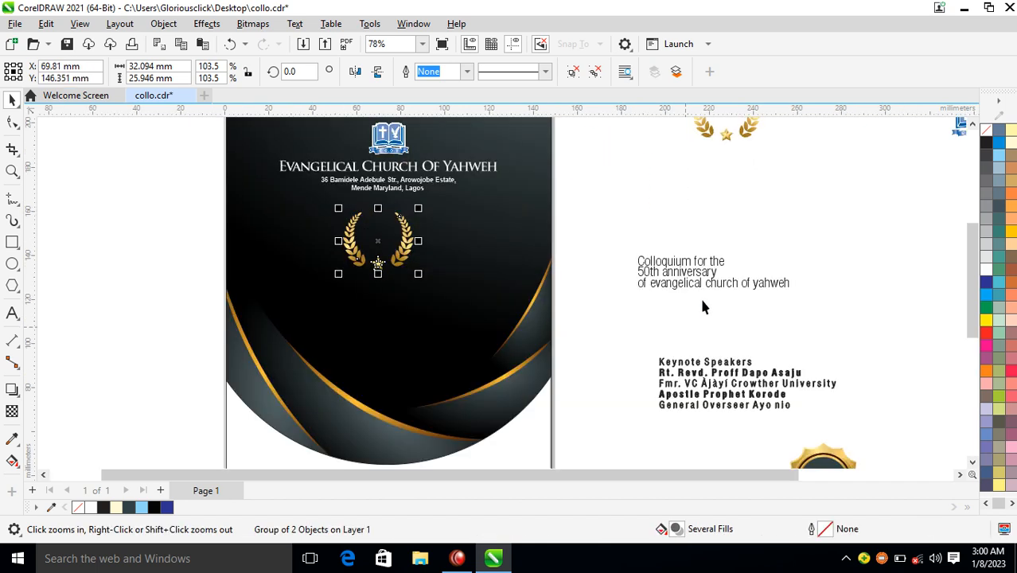
left_click(487, 271, "shift")
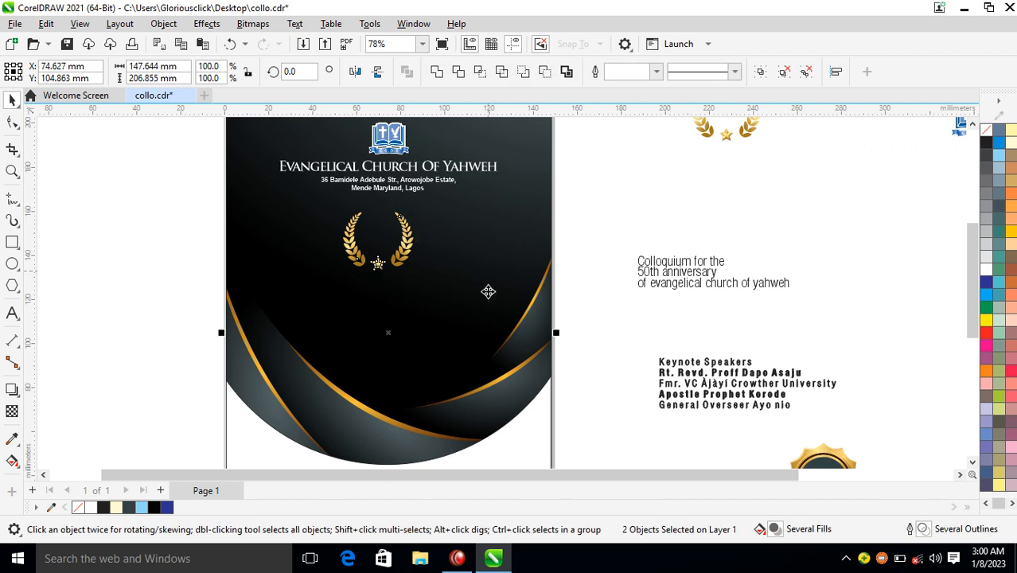
key("c")
Step: Move the colloquium text below the wreath and format it in white Trajan Pro
left_click_drag(697, 265, 383, 302)
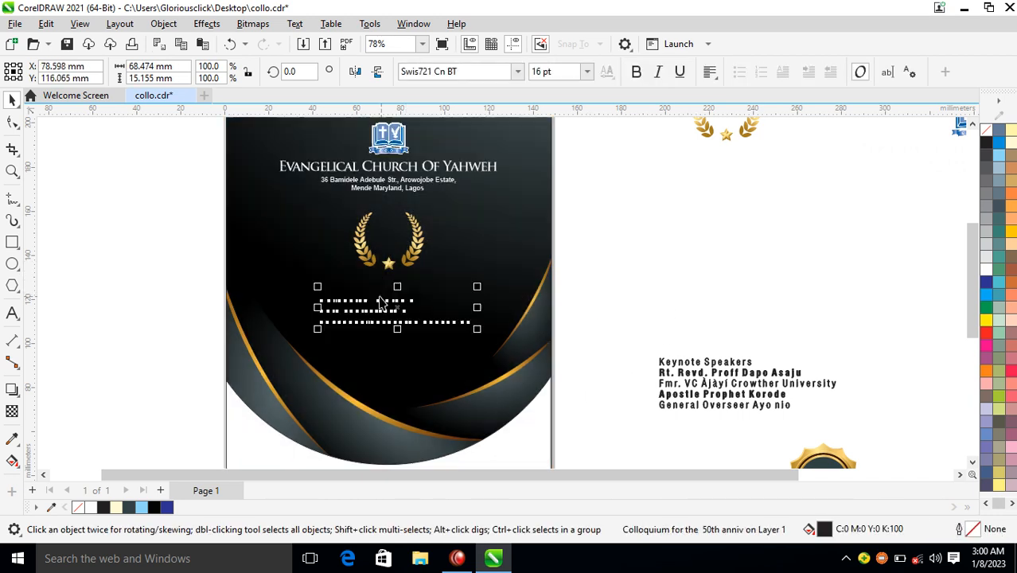
left_click(986, 269)
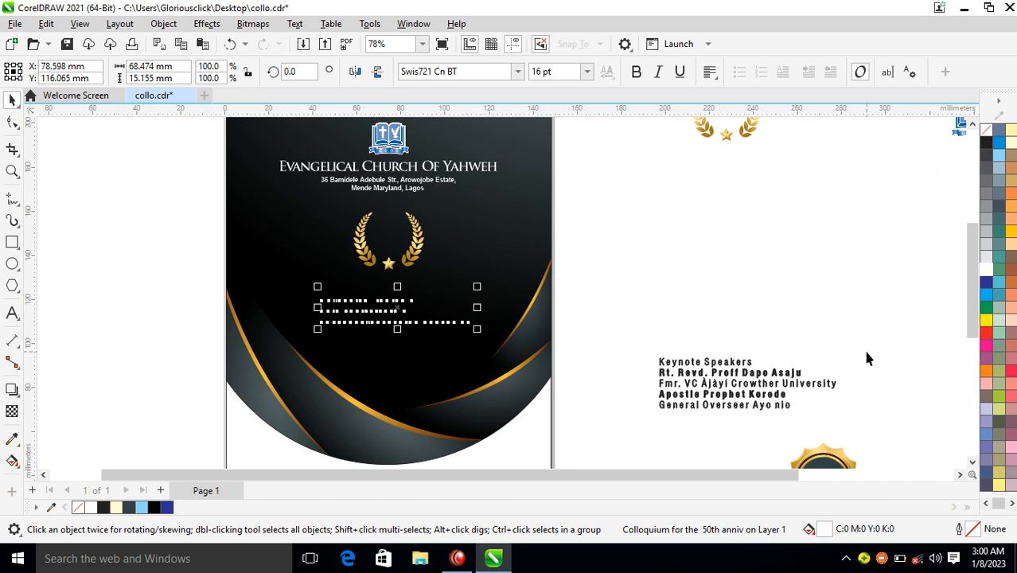
left_click(517, 71)
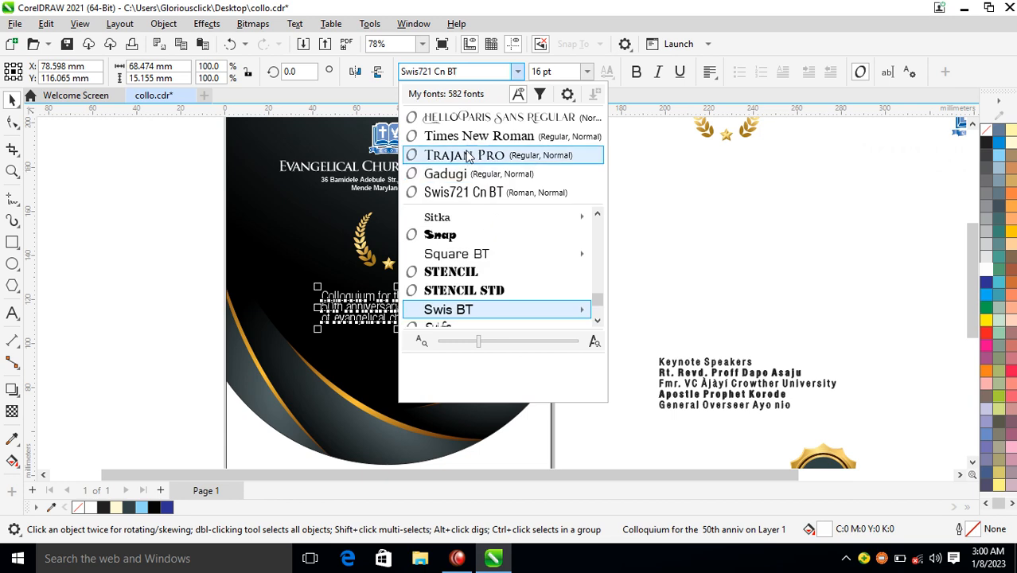
left_click(469, 157)
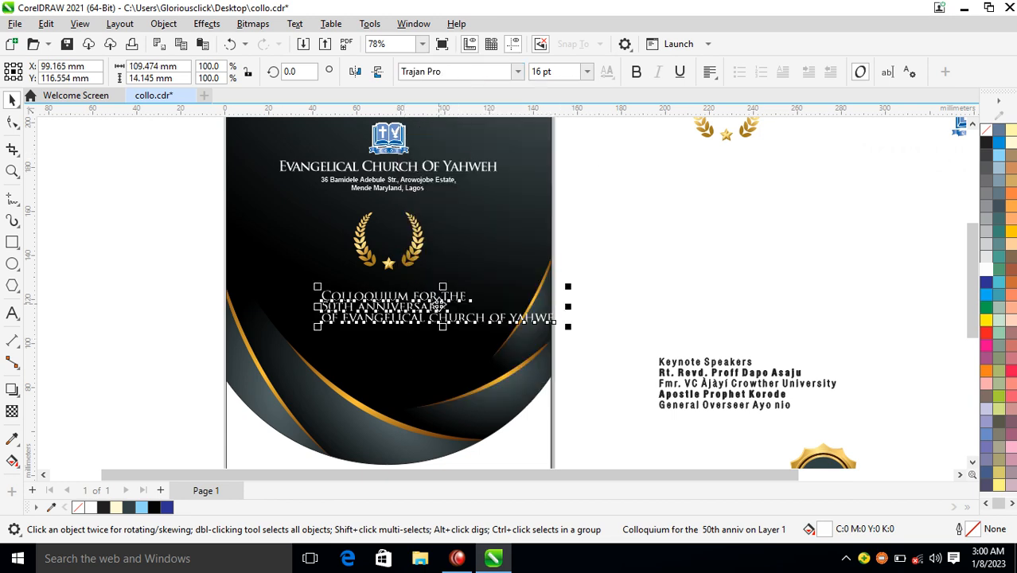
Step: Break the colloquium text into separate lines and shrink the "of evangelical church of yahweh" line to about 54 mm wide
left_click(439, 305)
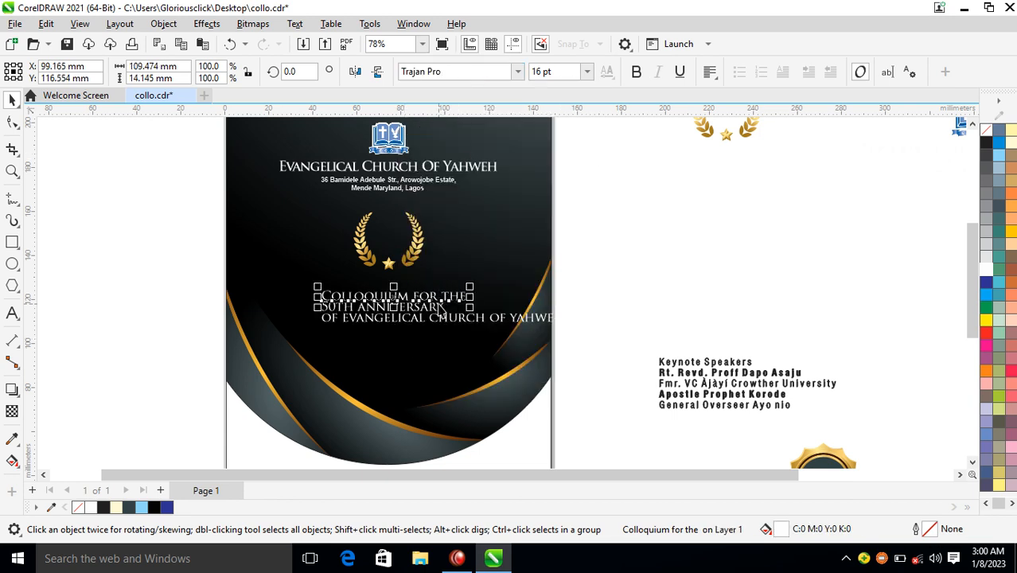
key("z")
left_click_drag(150, 224, 521, 413)
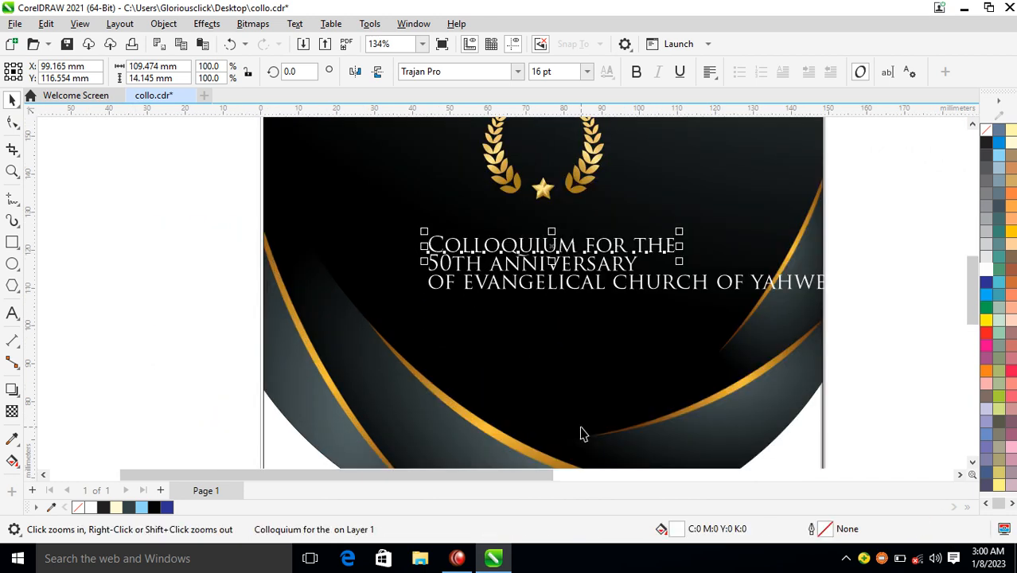
key("space")
left_click(704, 288)
left_click_drag(848, 275, 577, 281)
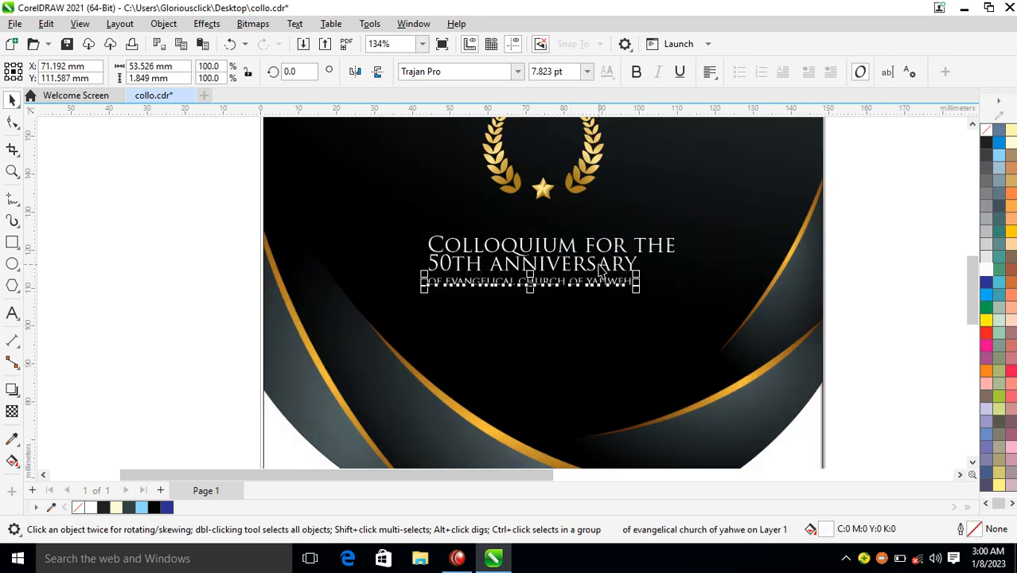
Step: Enlarge the "50th anniversary" and church-name lines together to about 73 mm wide and move them lower beneath the first line
left_click(599, 262, "shift")
left_click(729, 306, "shift")
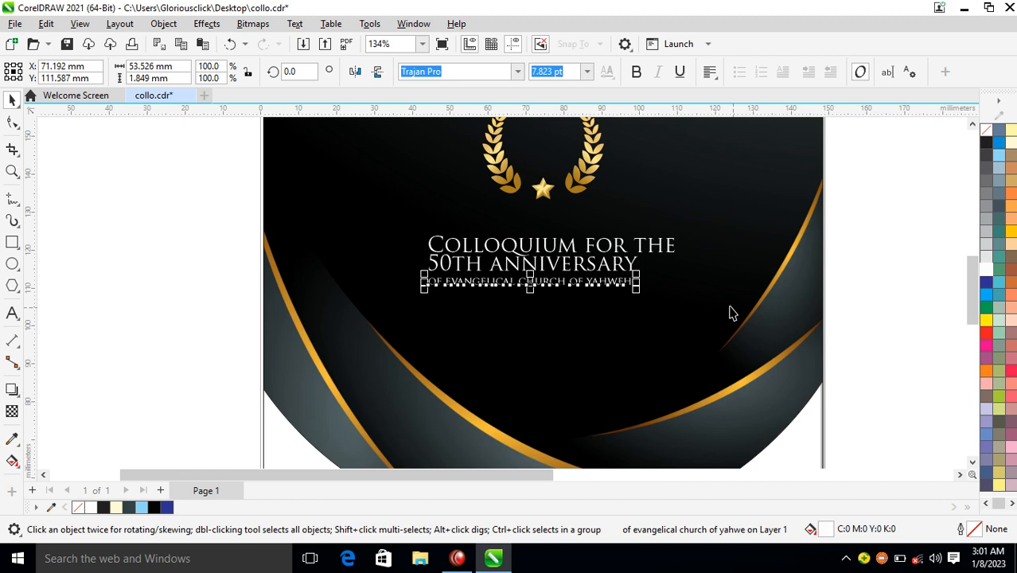
left_click(630, 257, "shift")
left_click(643, 267, "shift")
left_click(631, 261, "shift")
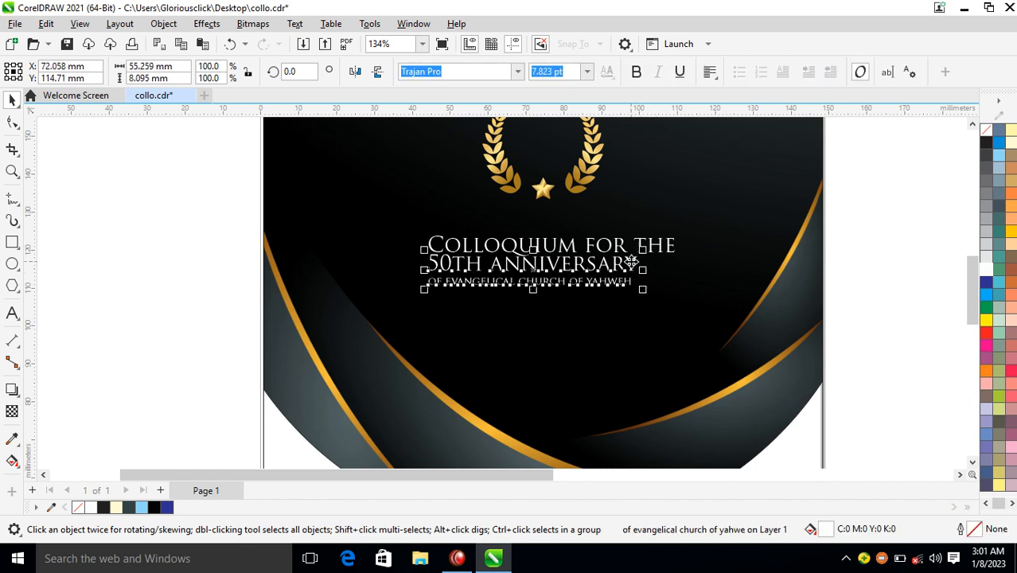
left_click_drag(631, 262, 706, 275)
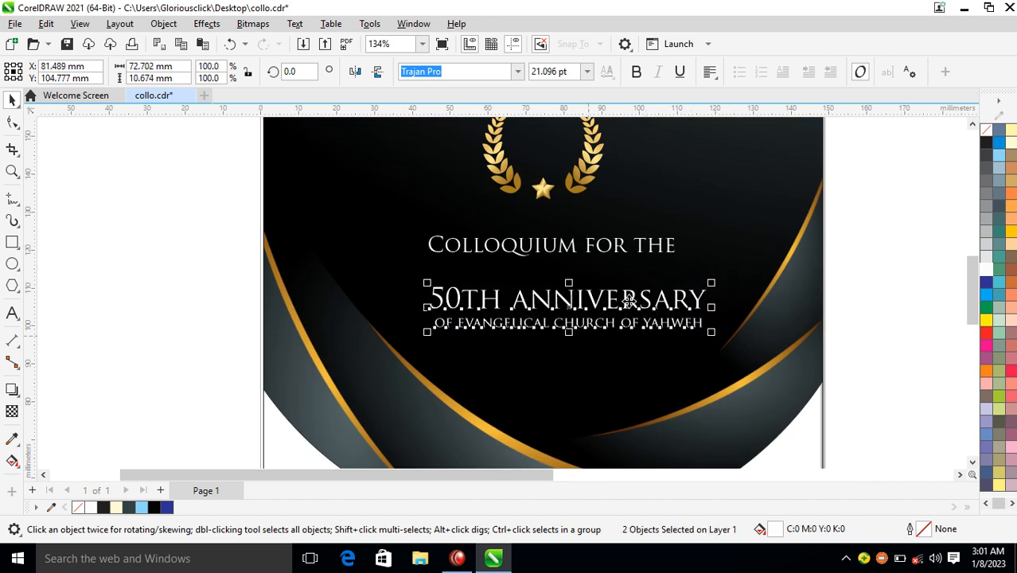
Step: Move the "50th anniversary" and church-name lines lower and center them horizontally on the page rectangle
left_click_drag(619, 318, 620, 350)
left_click(754, 327, "shift")
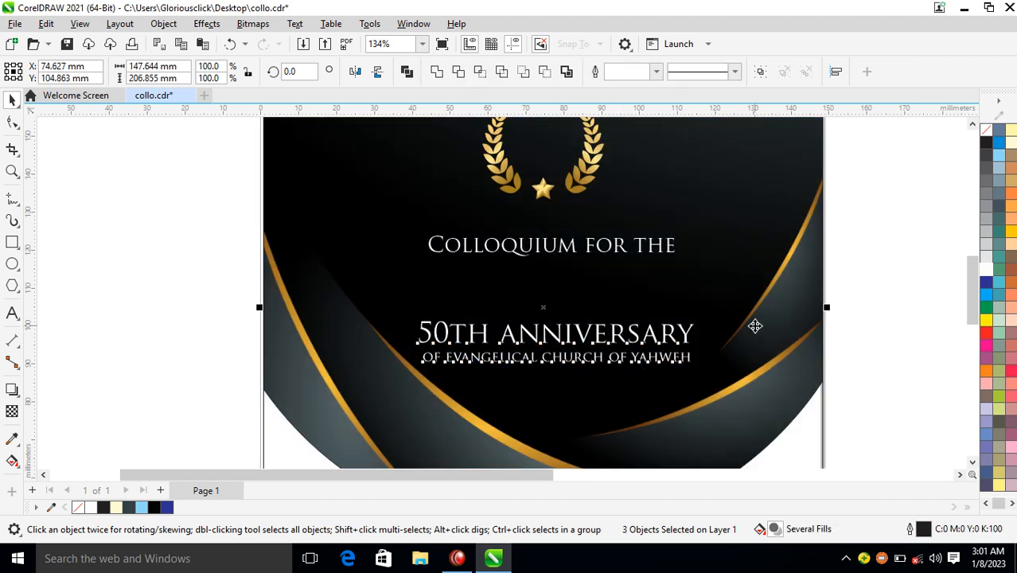
key("c")
Step: Split the "Colloquium for the" line into two separate text objects, "Colloquium" and "for the"
left_click(591, 249)
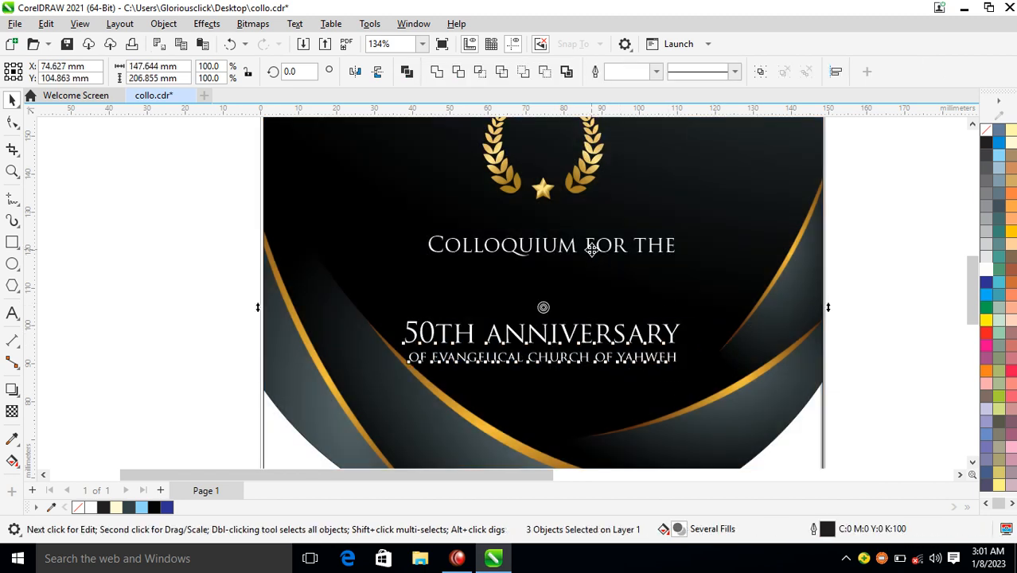
left_click(592, 249)
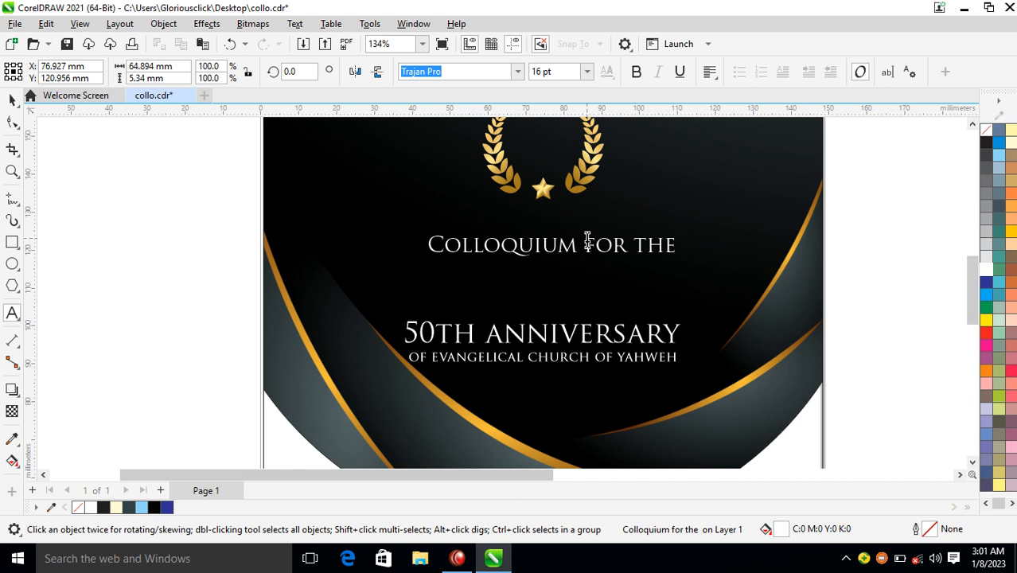
key("Return")
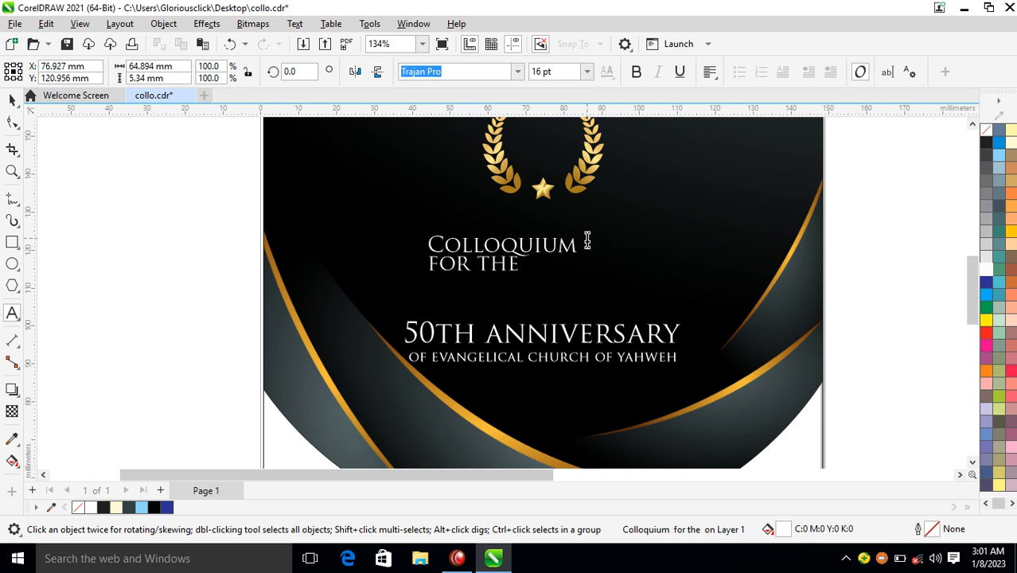
key("ctrl+space")
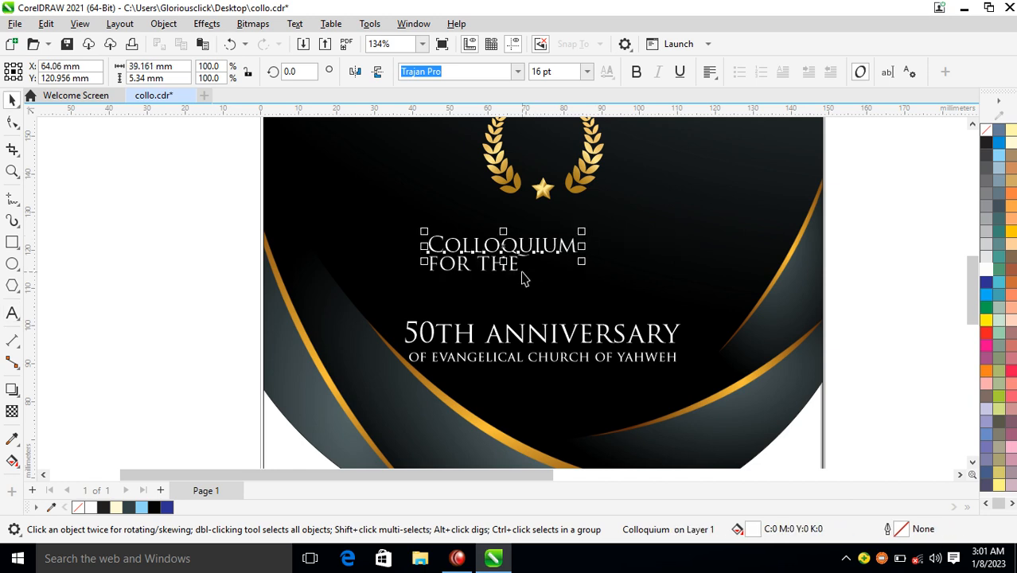
Step: Set the "Colloquium" text in Hello Paris Sans Regular and give it a white outline
left_click(517, 72)
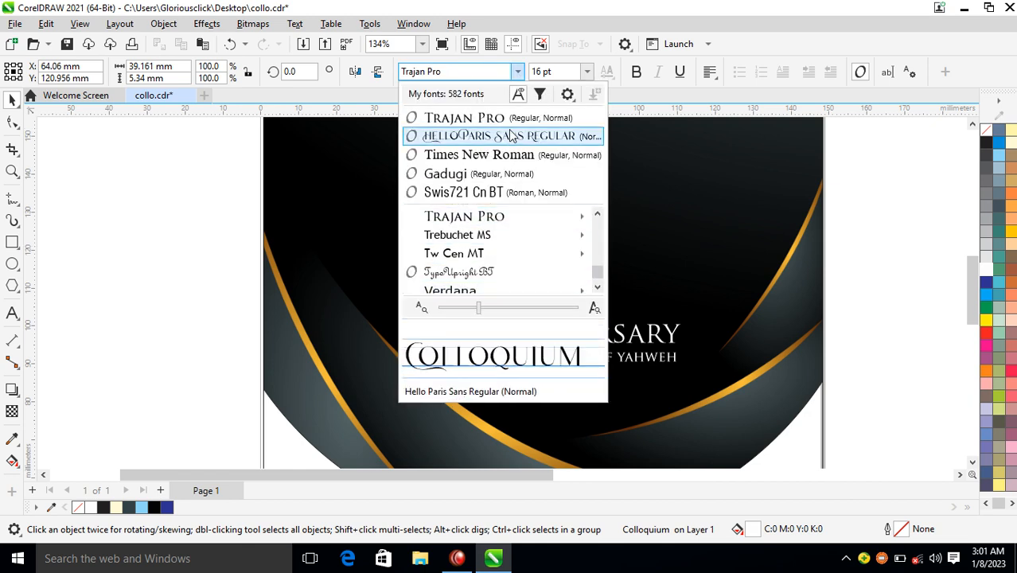
left_click(493, 136)
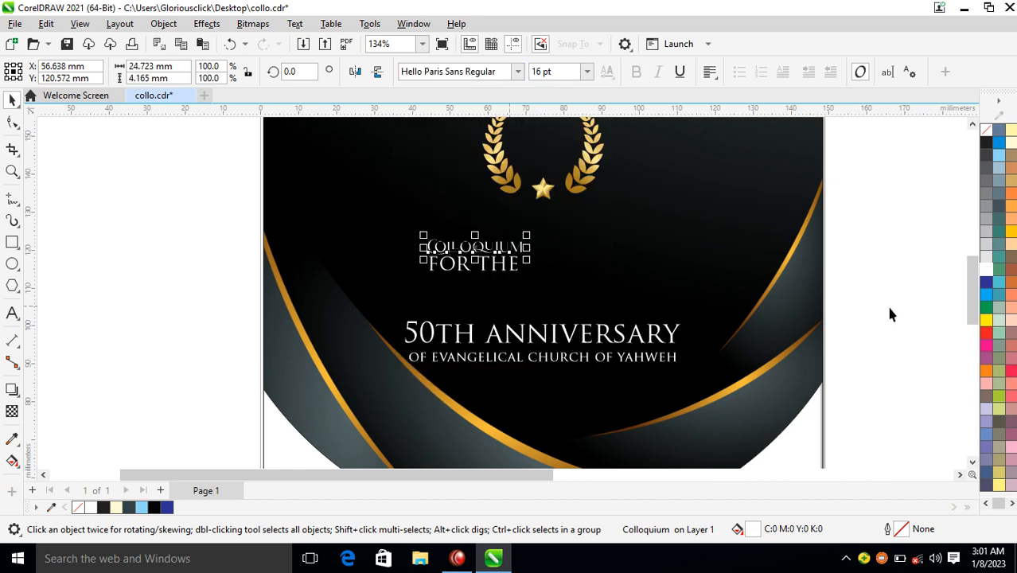
right_click(986, 269)
left_click(936, 277)
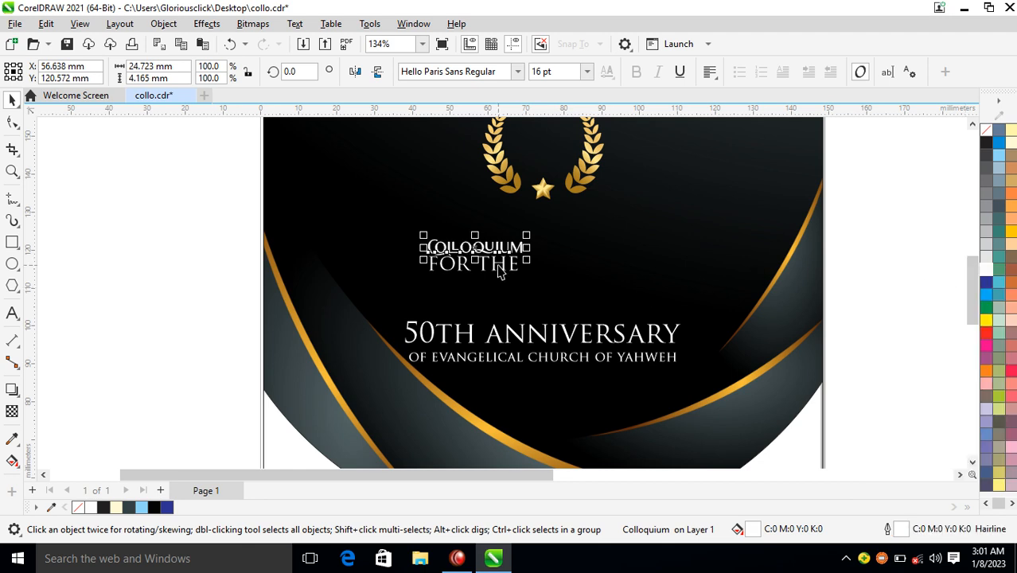
Step: Move "for the" just above "50th anniversary" and enlarge "Colloquium" to about 78 mm wide above it
left_click_drag(516, 271, 576, 308)
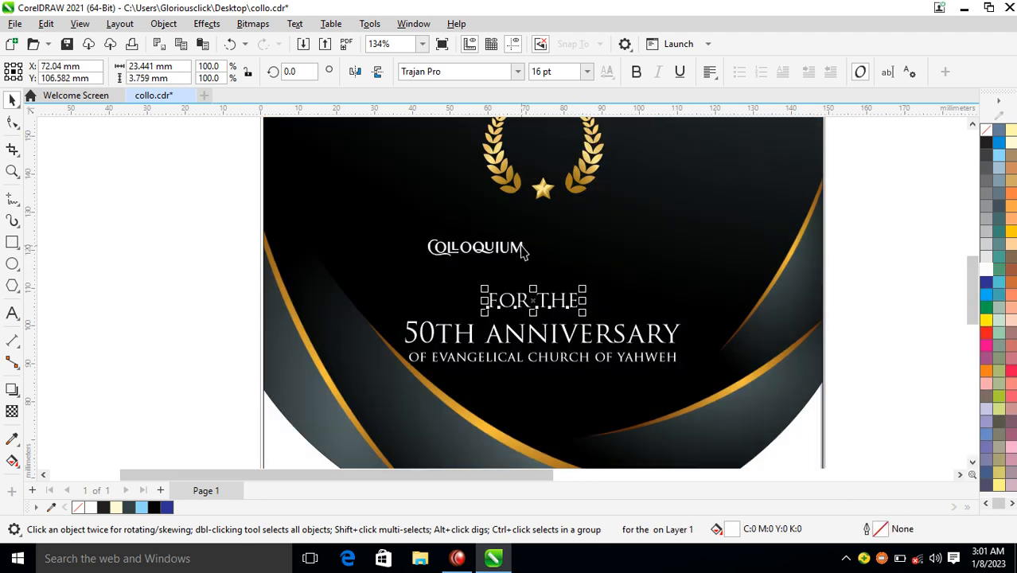
left_click(522, 251)
left_click_drag(534, 263, 731, 340)
left_click_drag(701, 270, 683, 257)
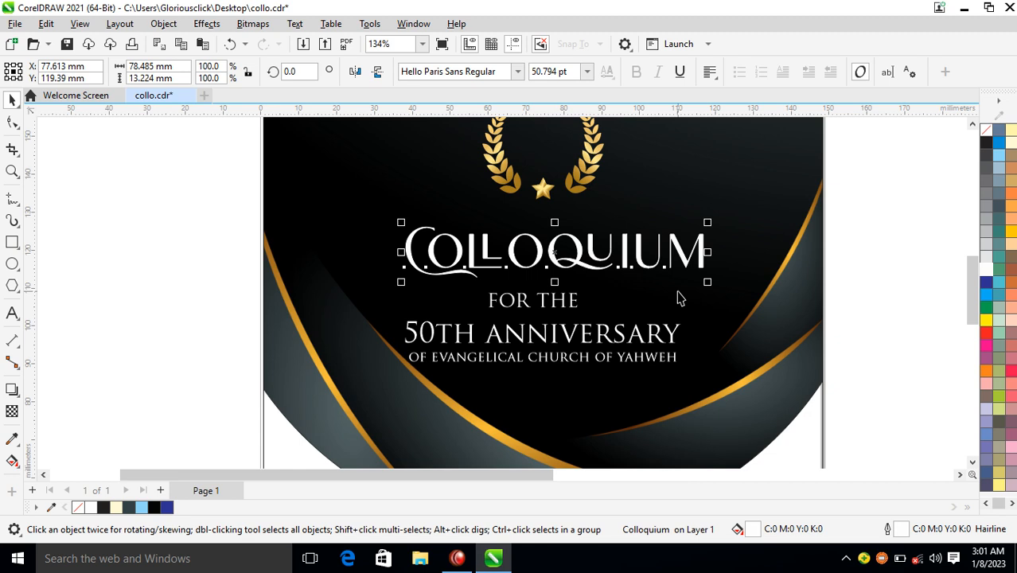
Step: Set the outline width of "Colloquium" to 2 points and convert the outline to an object
key("F12")
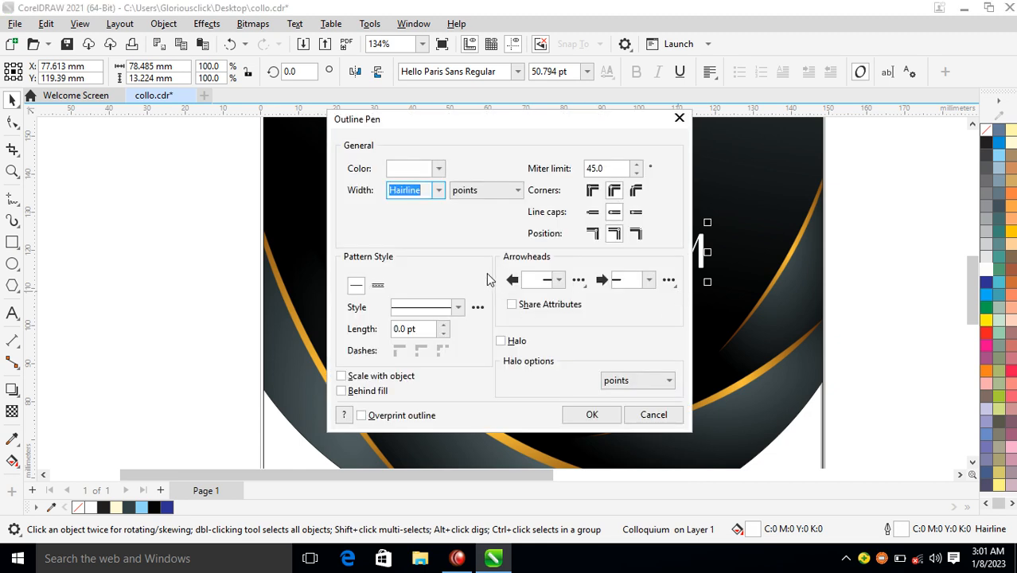
type("2")
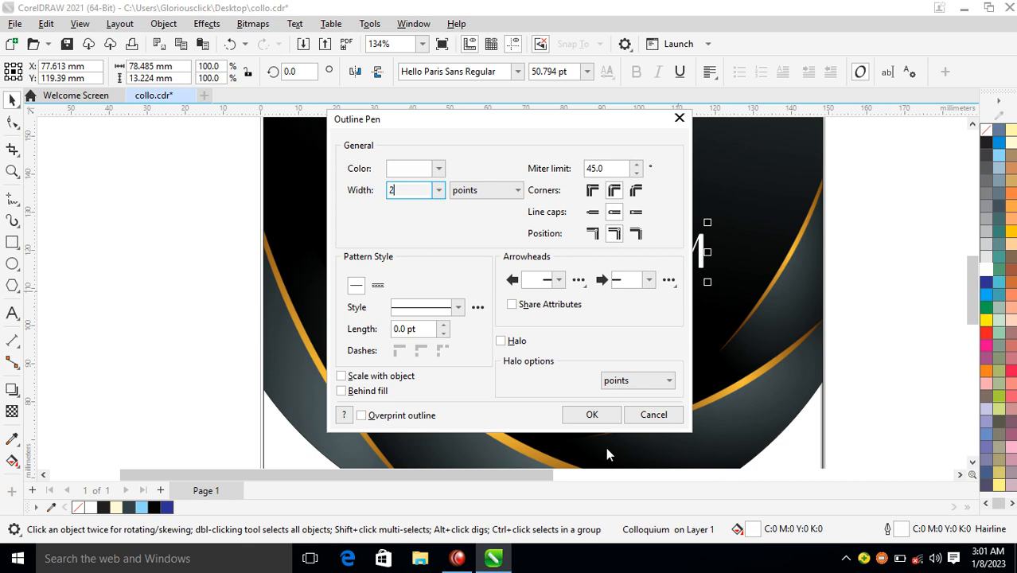
left_click(589, 411)
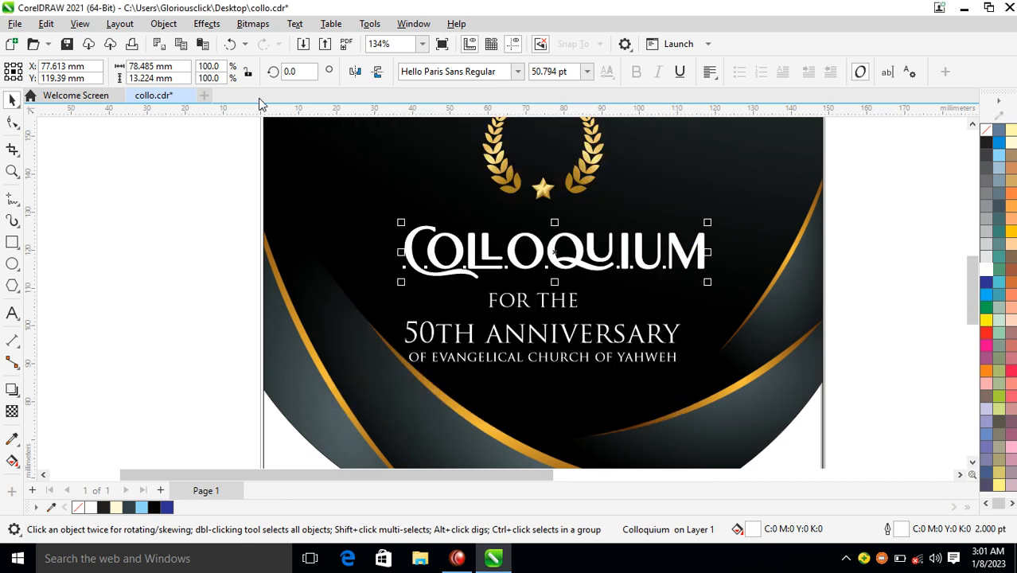
left_click(163, 23)
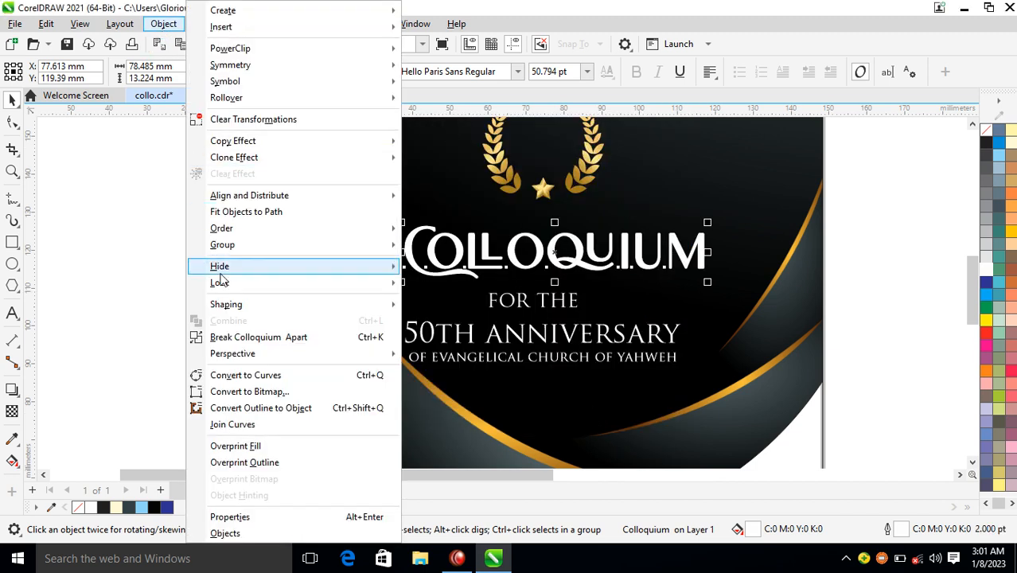
left_click(249, 408)
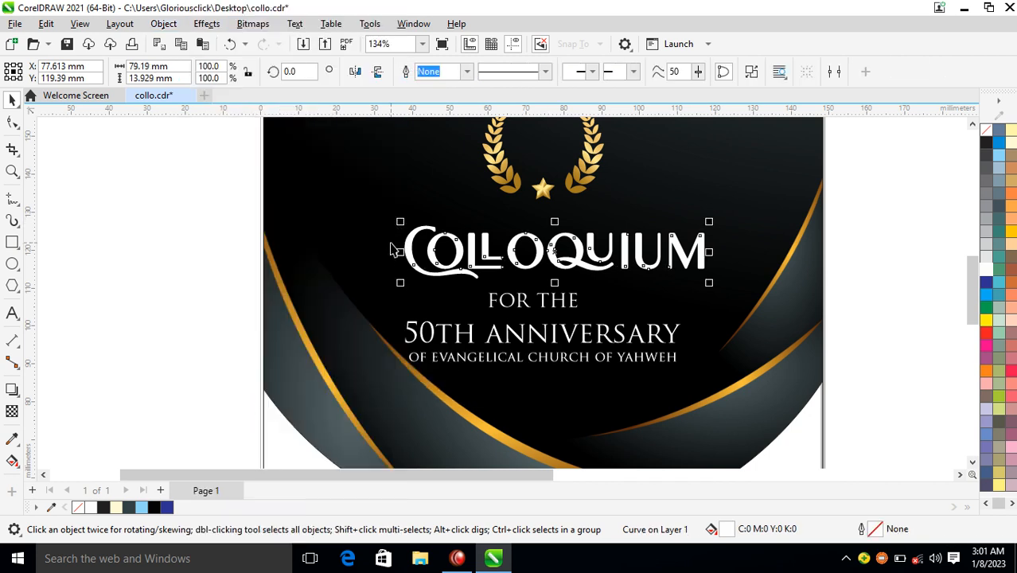
Step: Weld the "Colloquium" text with its converted outline and copy all properties of the gold wreath onto it
left_click_drag(343, 195, 764, 298)
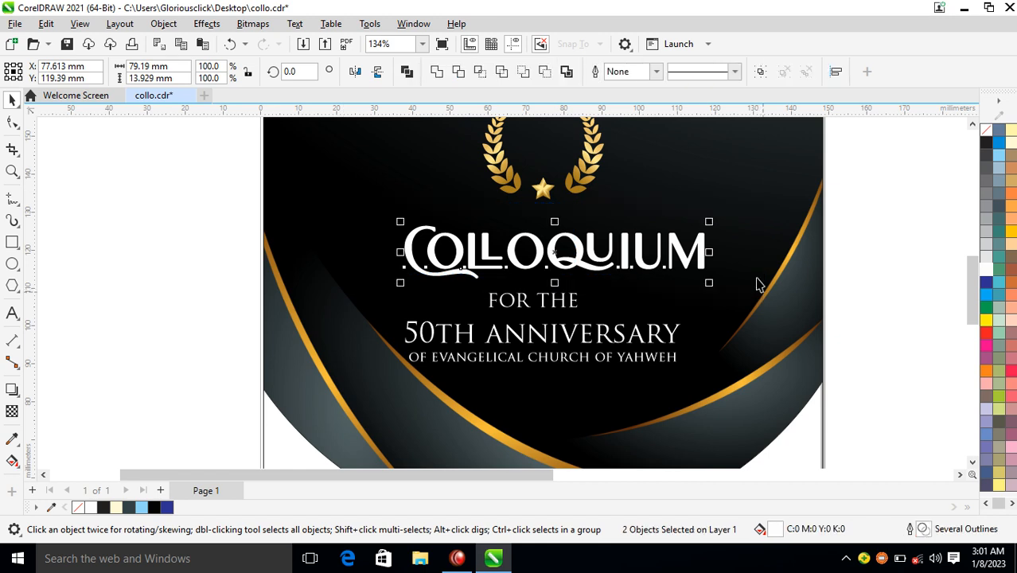
left_click(436, 72)
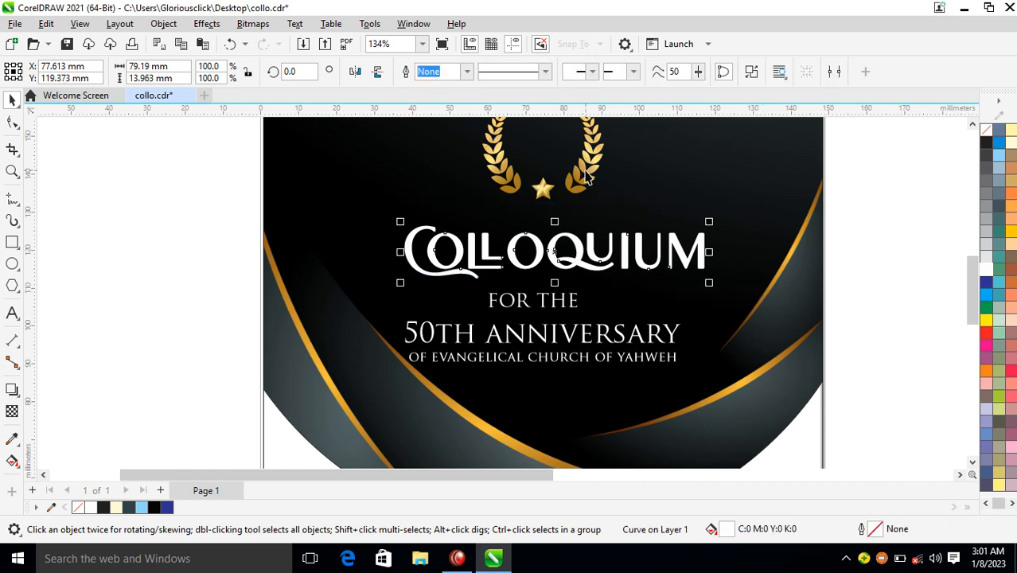
left_click_drag(582, 176, 581, 257)
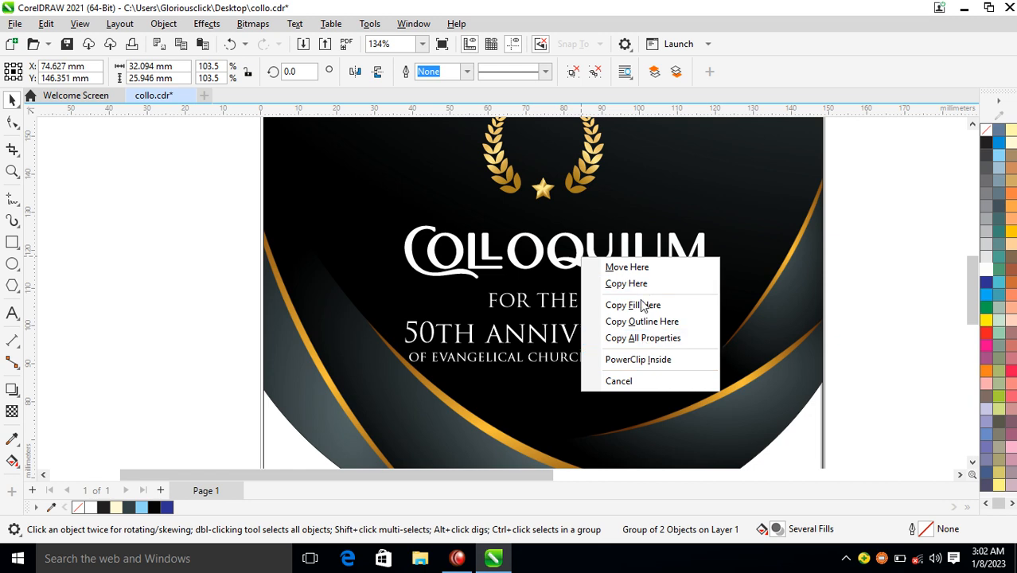
left_click(640, 339)
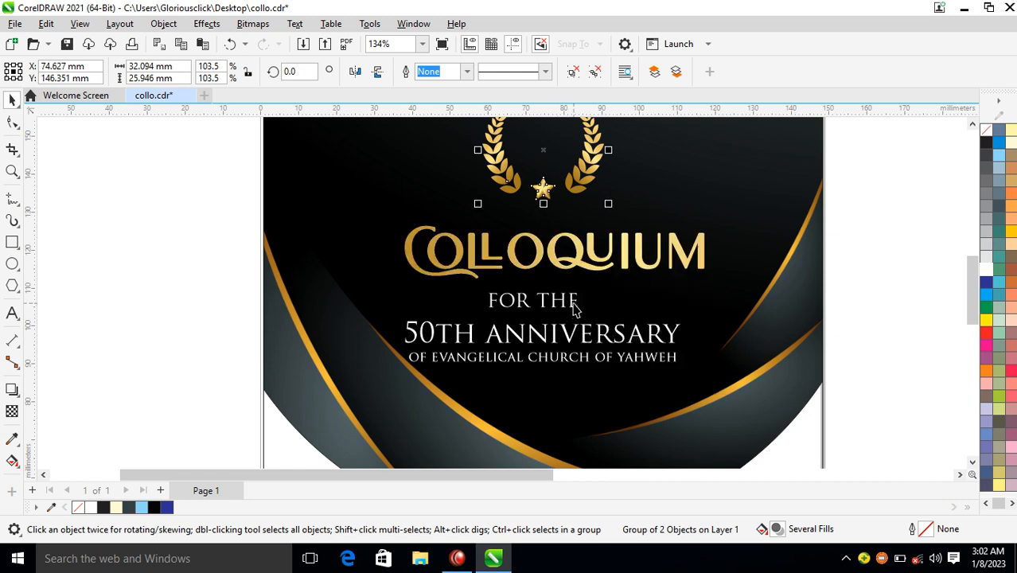
Step: Move "for the" closer beneath "Colloquium" and enlarge the "50th anniversary" and church-name lines together until the anniversary line is about 80 mm wide
left_click_drag(574, 307, 587, 296)
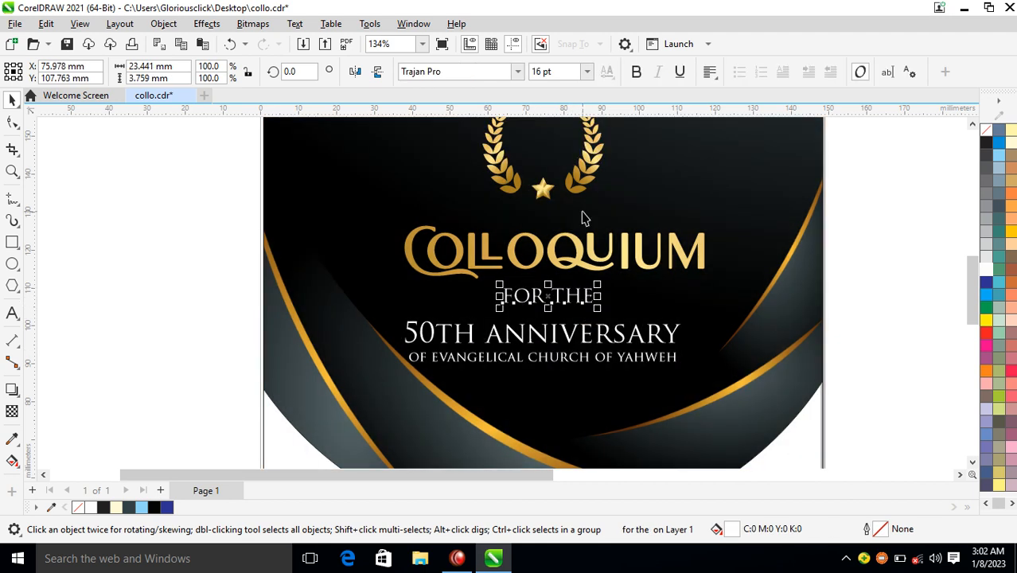
left_click_drag(362, 313, 730, 430)
left_click_drag(685, 316, 713, 314)
Step: Center all four title lines, from "Colloquium" down to the church name, horizontally on the page rectangle
left_click_drag(346, 210, 726, 396)
left_click(757, 264, "shift")
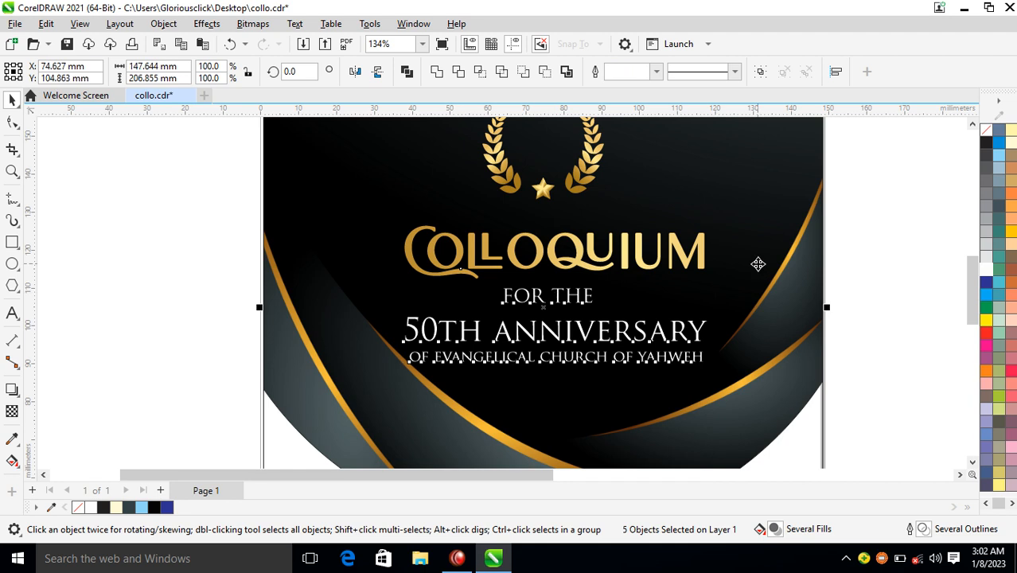
scroll(718, 302, "down", 2)
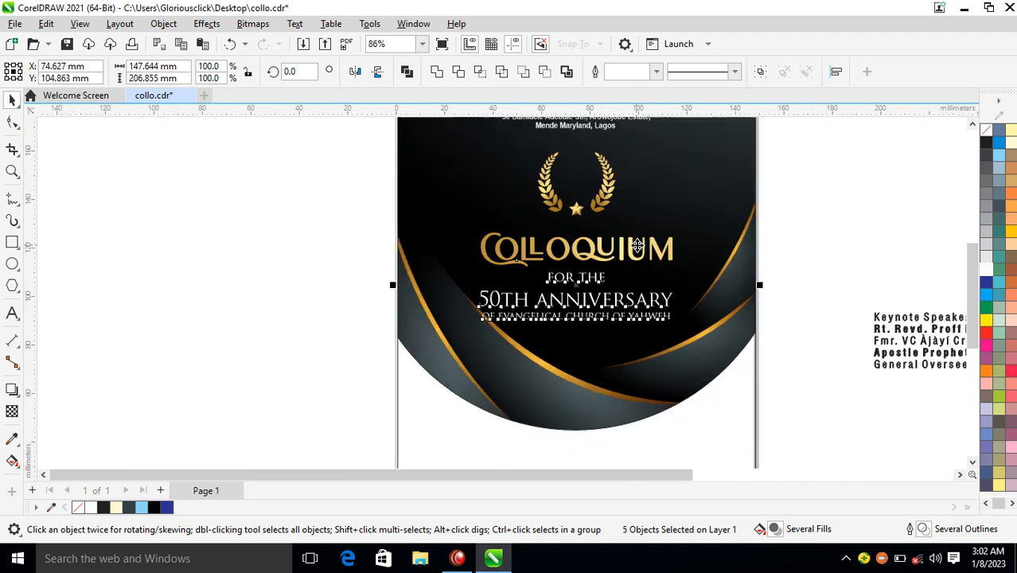
scroll(715, 275, "down", 1)
key("z")
left_click_drag(460, 154, 824, 347)
key("space")
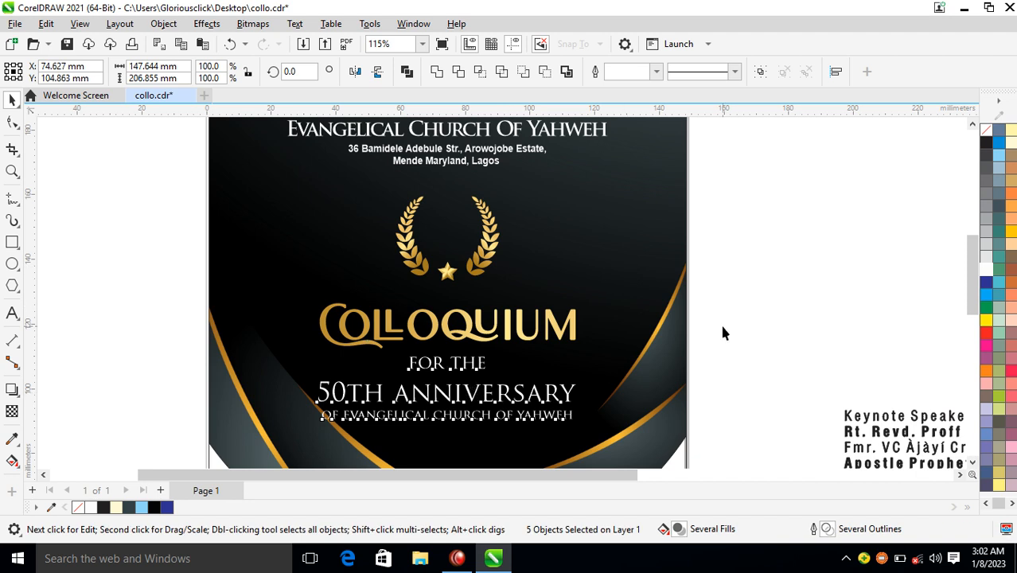
left_click(721, 328)
Step: Copy the "50th anniversary" line up to the wreath and replace the copy's text with "4TH"
left_click_drag(533, 392, 536, 232)
right_click(536, 232)
left_click(536, 232)
left_click(536, 232)
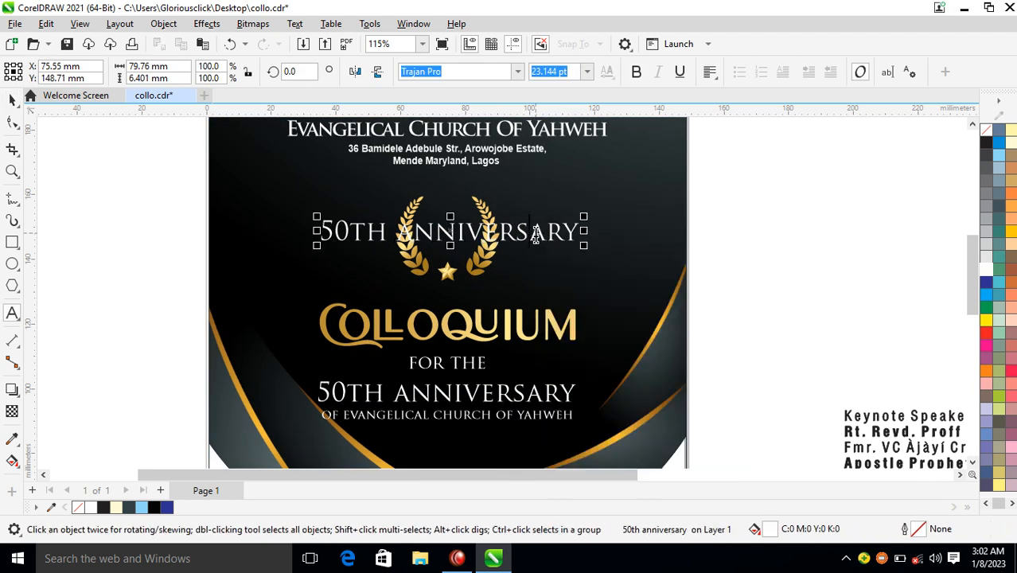
double_click(536, 232)
type("4TH")
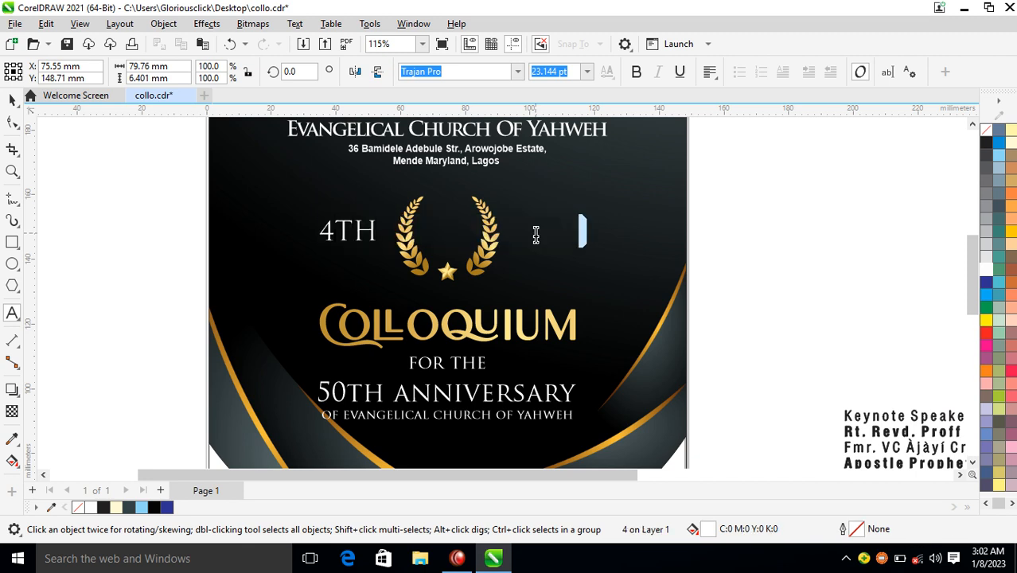
key("ctrl+space")
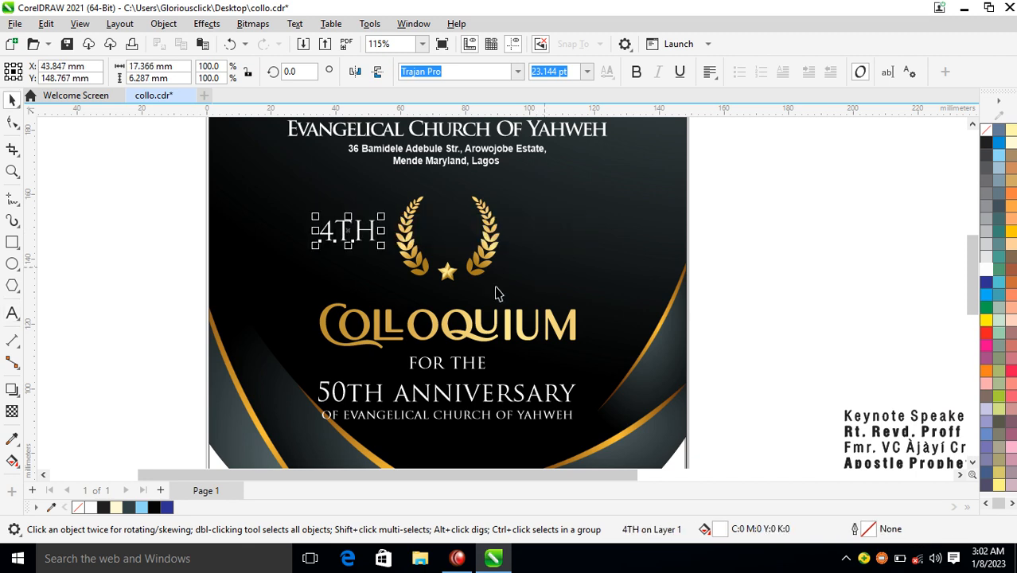
Step: Move the "4TH" text inside the wreath and set its font to Times New Roman
left_click_drag(362, 231, 455, 226)
left_click(518, 72)
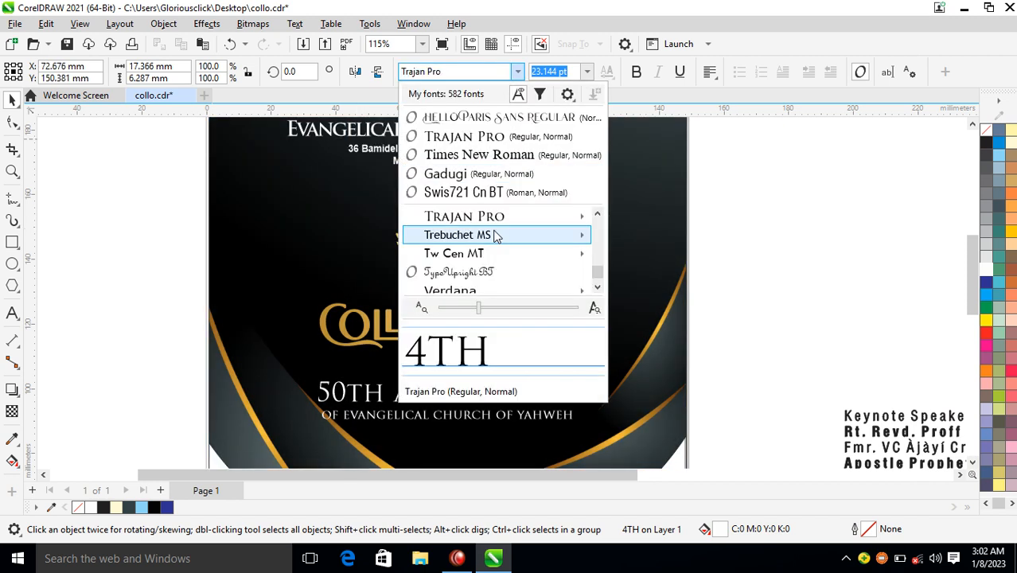
left_click(468, 156)
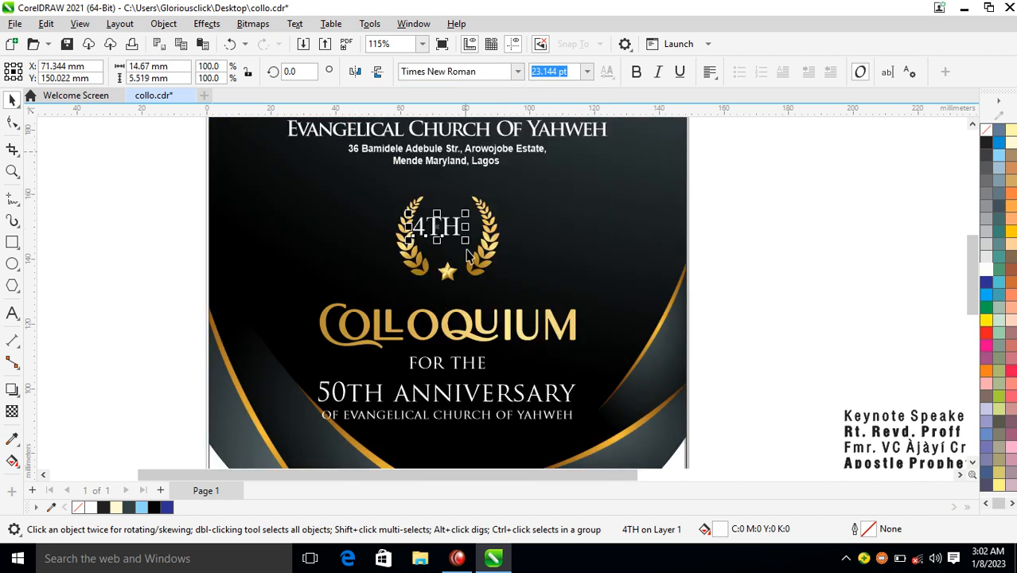
Step: Change the case of the whole "4TH" text in the wreath to lowercase
double_click(457, 224)
key("ctrl+a")
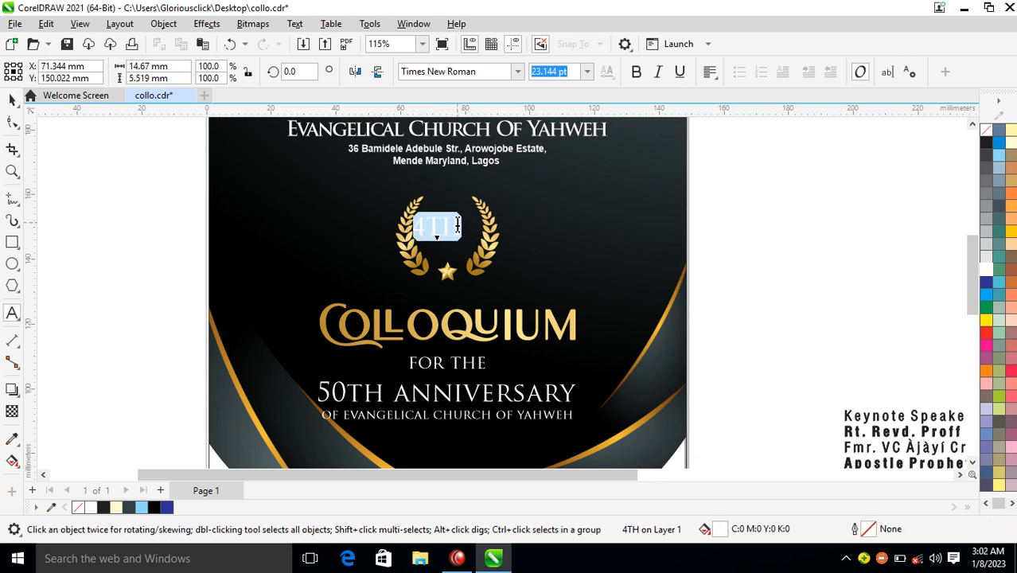
key("shift+F3")
left_click(463, 248)
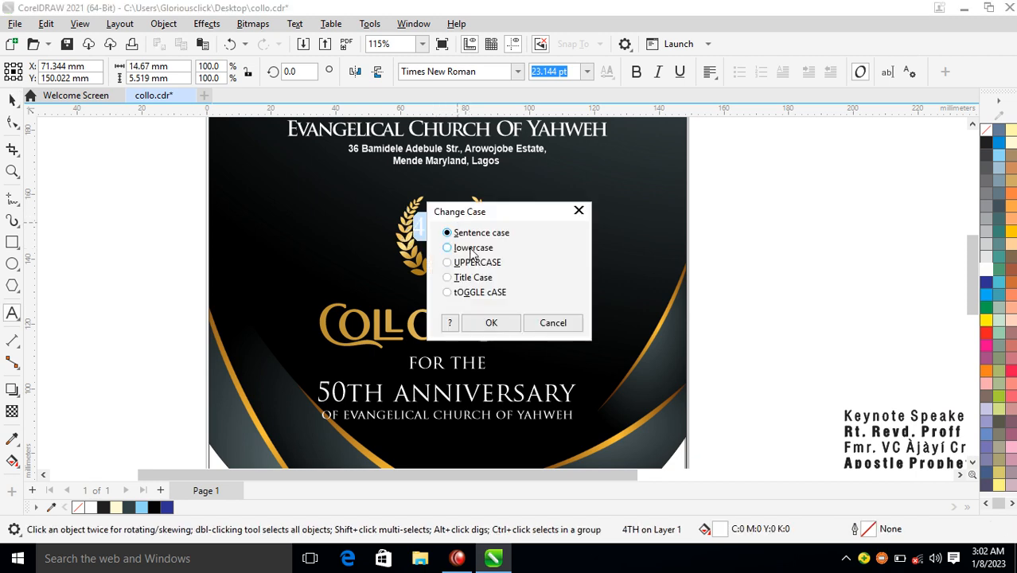
left_click(485, 323)
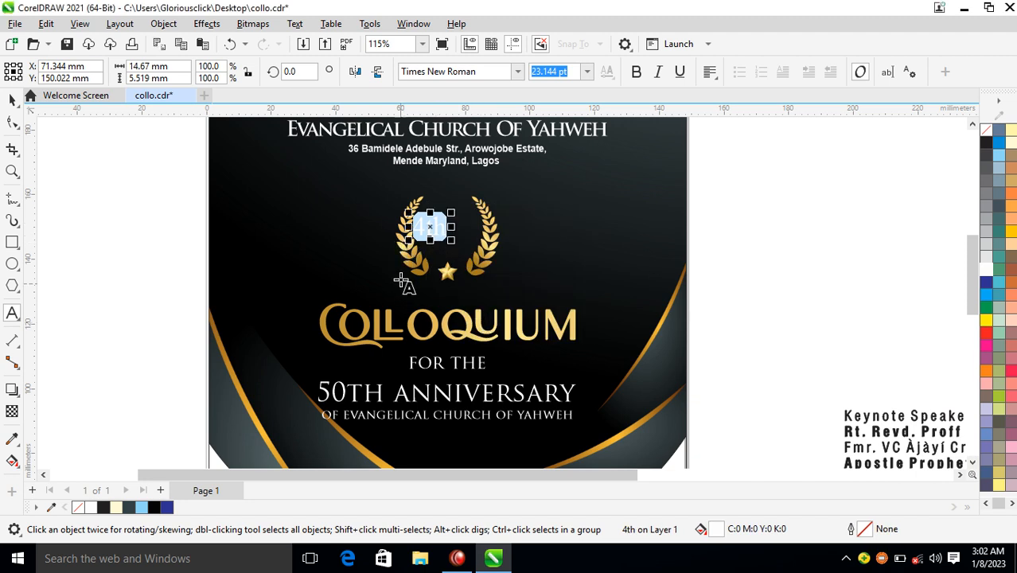
key("ctrl+space")
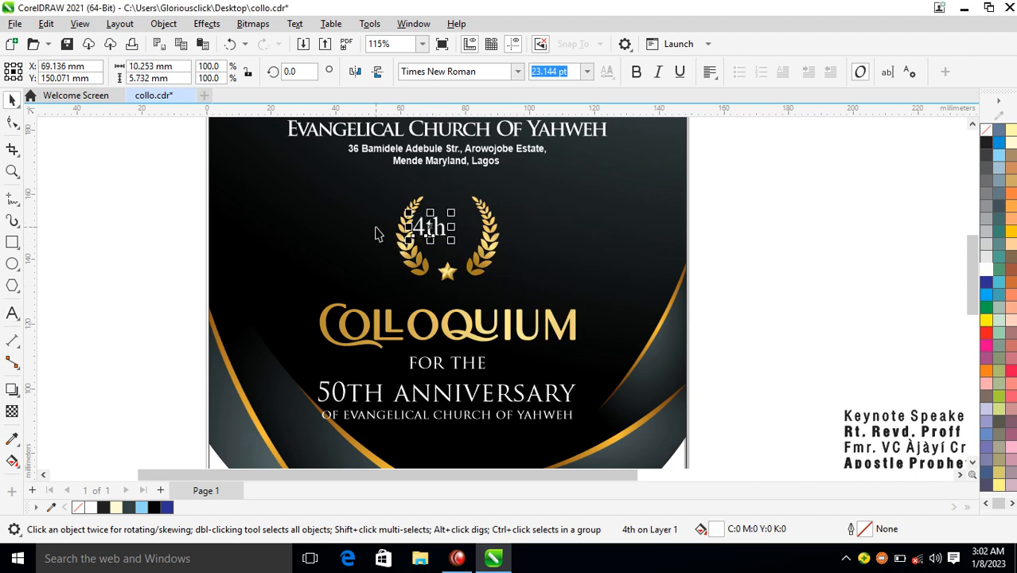
Step: Insert a space between "4" and "th" in the wreath text and break it apart into separate text objects
key("z")
left_click_drag(356, 189, 577, 327)
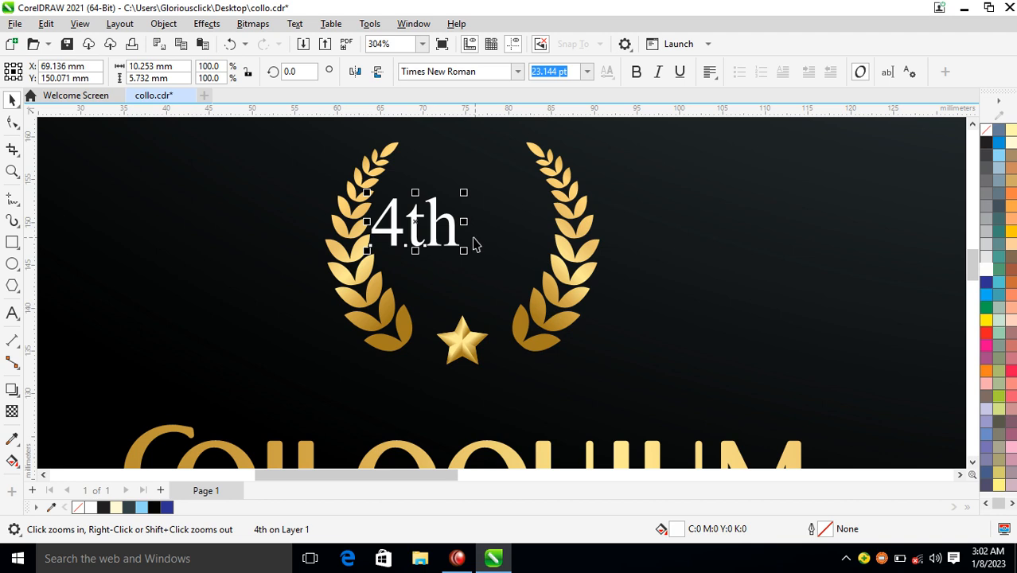
key("space")
double_click(409, 220)
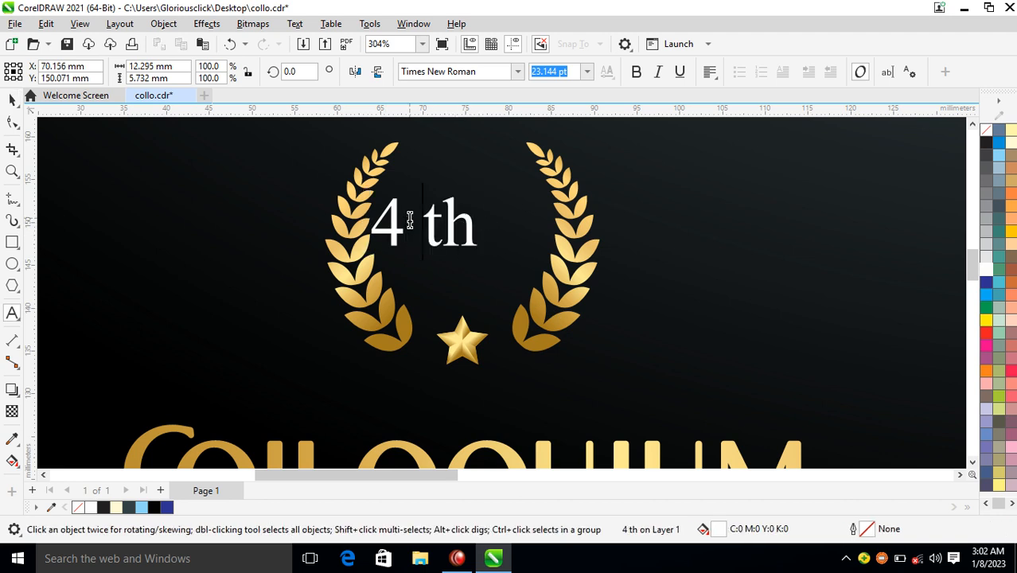
key("ctrl+space")
key("ctrl+k")
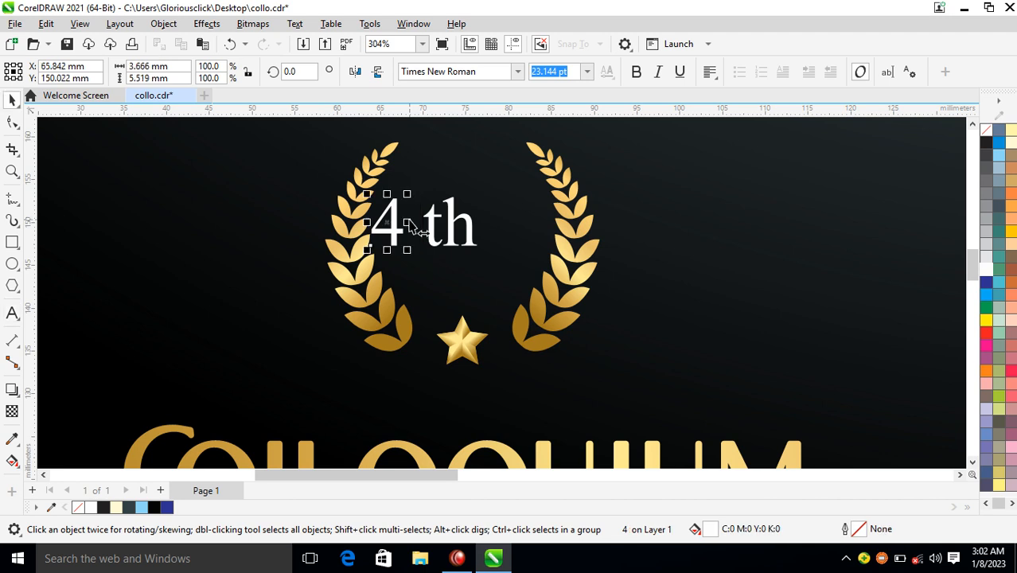
Step: Copy all properties of the gold wreath to the separated "4" and "th", and move "th" above and beside the "4"
left_click_drag(401, 234, 455, 278)
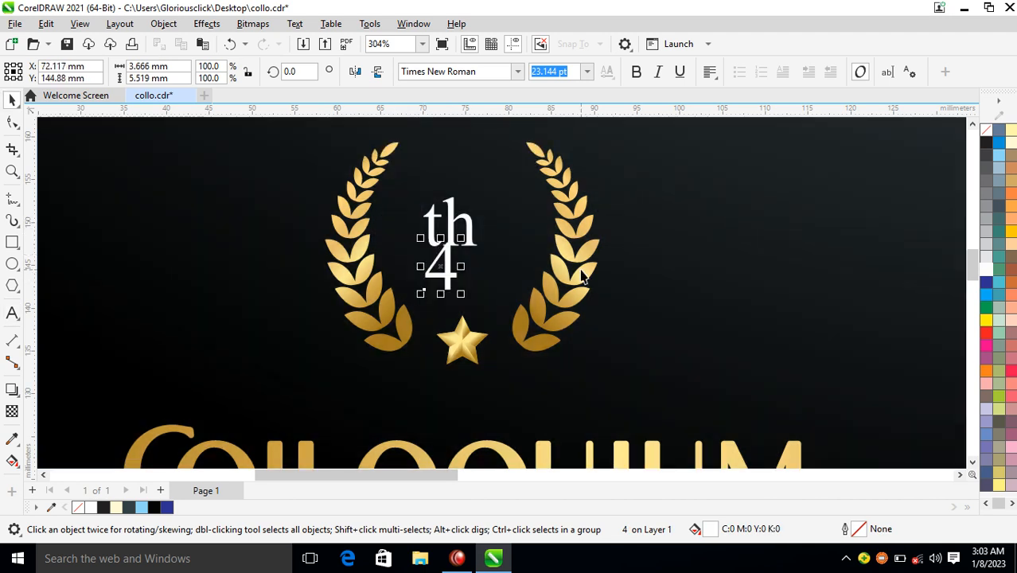
left_click_drag(583, 257, 447, 281)
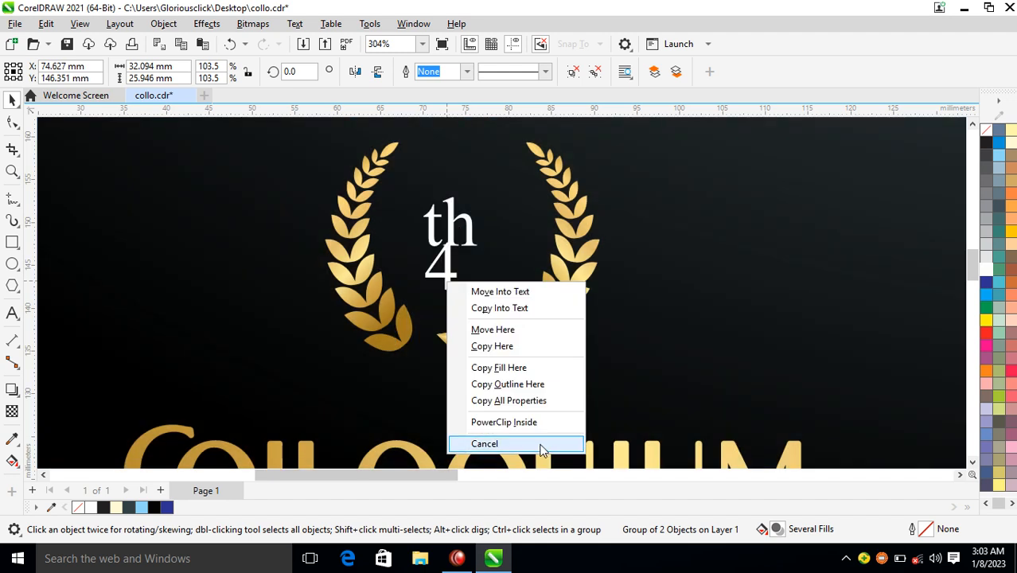
left_click(516, 404)
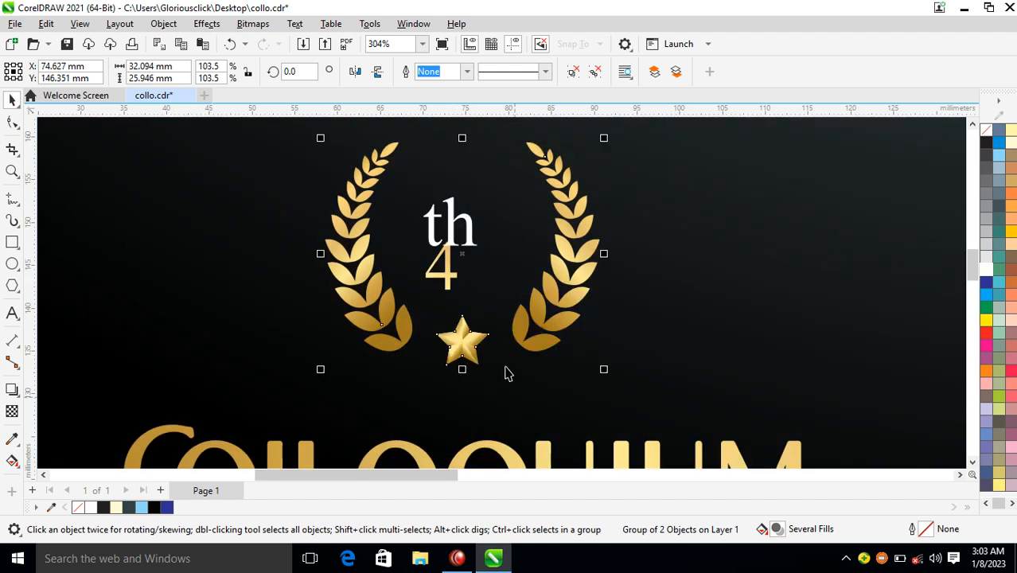
left_click(470, 239)
left_click_drag(469, 236, 525, 225)
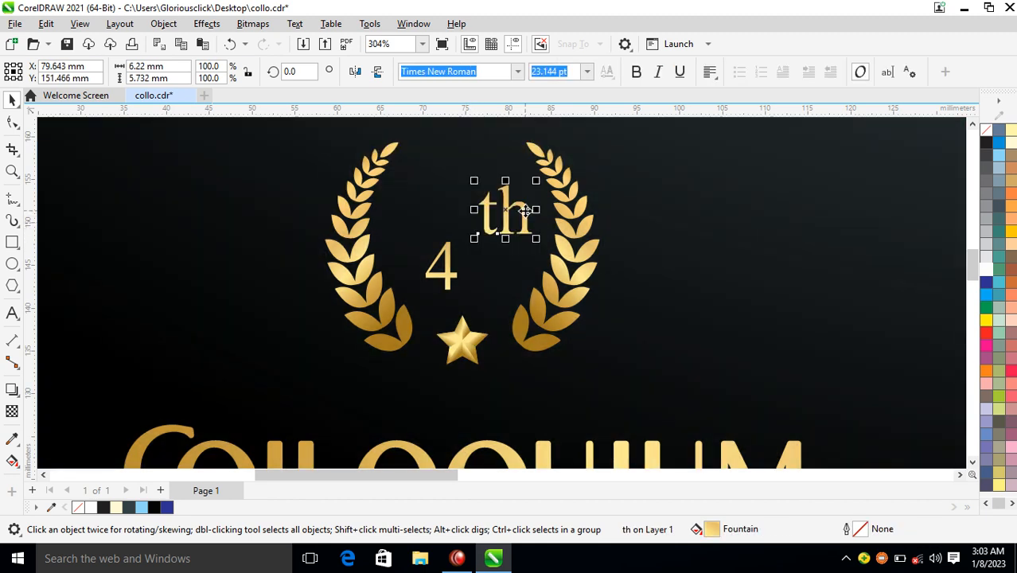
Step: Make the "4" bold and enlarge it to fill the middle of the wreath just above the star
left_click(447, 268)
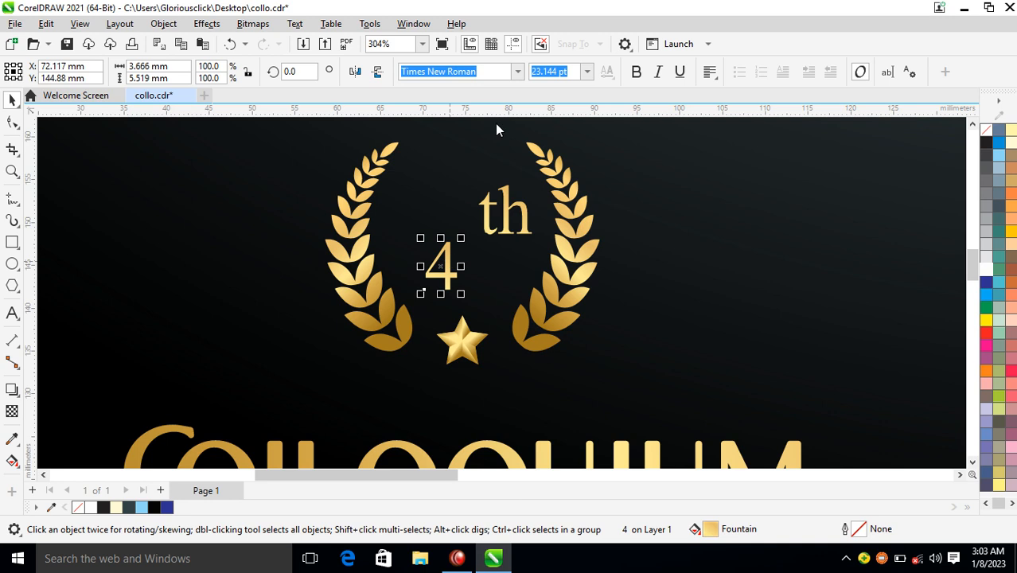
left_click(635, 71)
left_click_drag(460, 238, 574, 159)
left_click_drag(500, 212, 472, 241)
Step: Place "th" at the upper right of the large "4" and shrink it to about 15.4 pt
left_click_drag(526, 266, 540, 237)
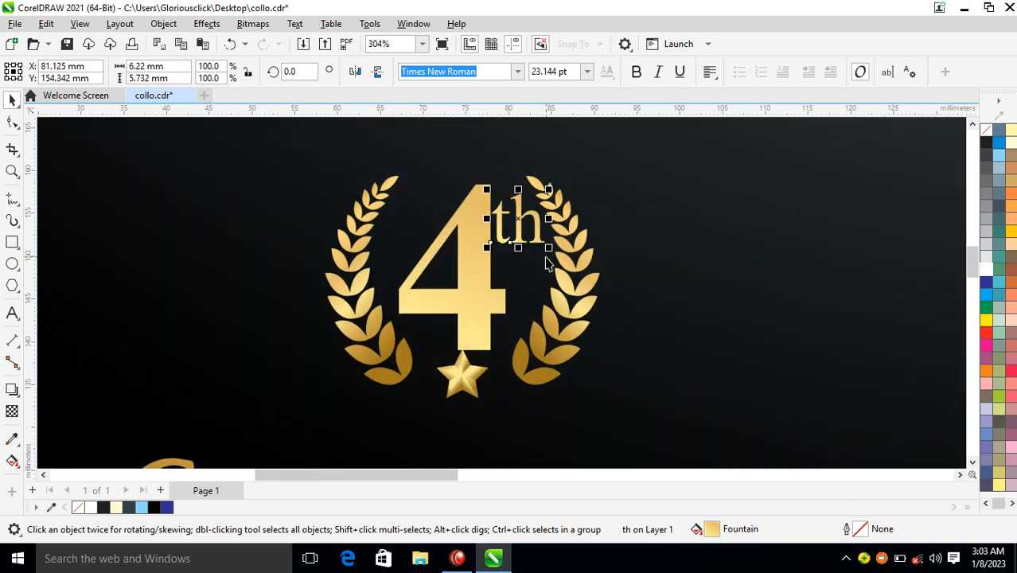
left_click(546, 252)
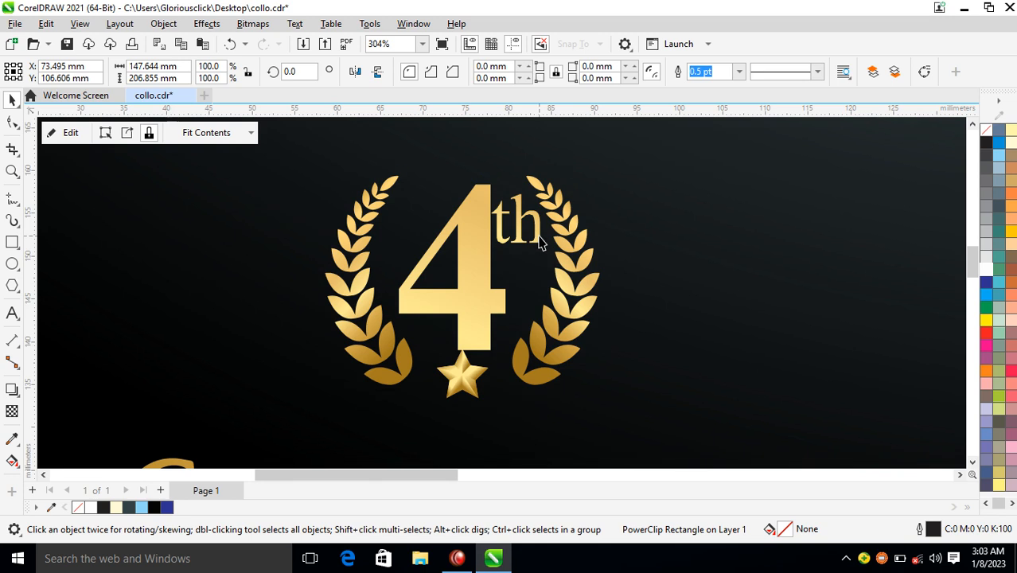
left_click(538, 242)
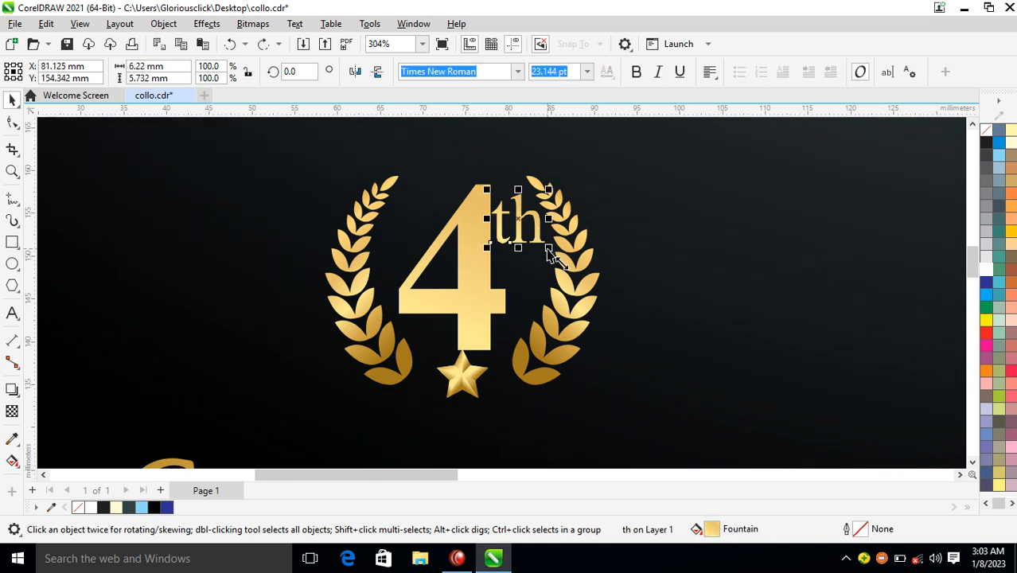
left_click_drag(545, 250, 537, 238)
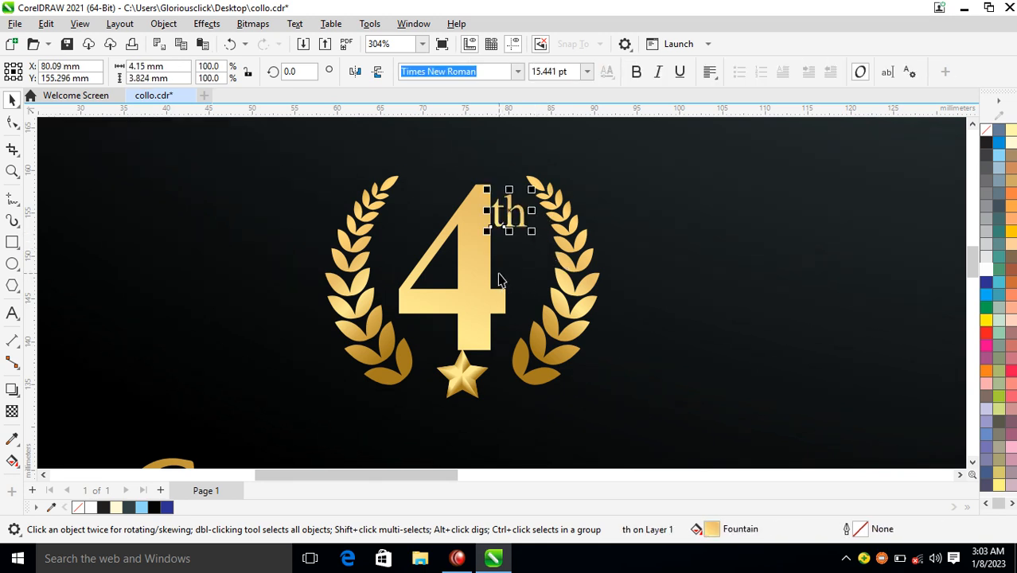
Step: Group the wreath with its "4" and "th" text and move the group down close above the Colloquium title
scroll(500, 279, "down", 4)
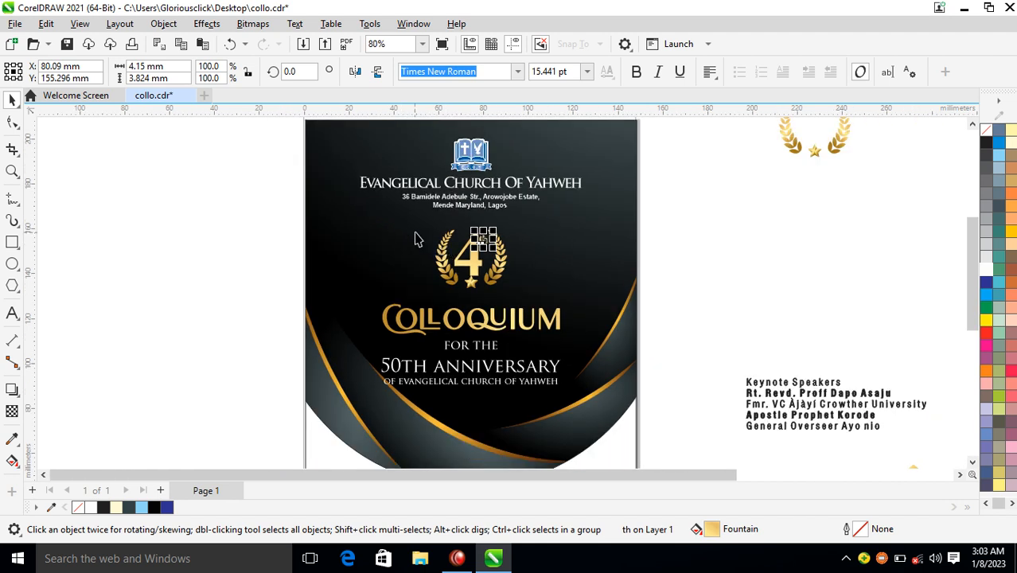
left_click_drag(402, 225, 533, 316)
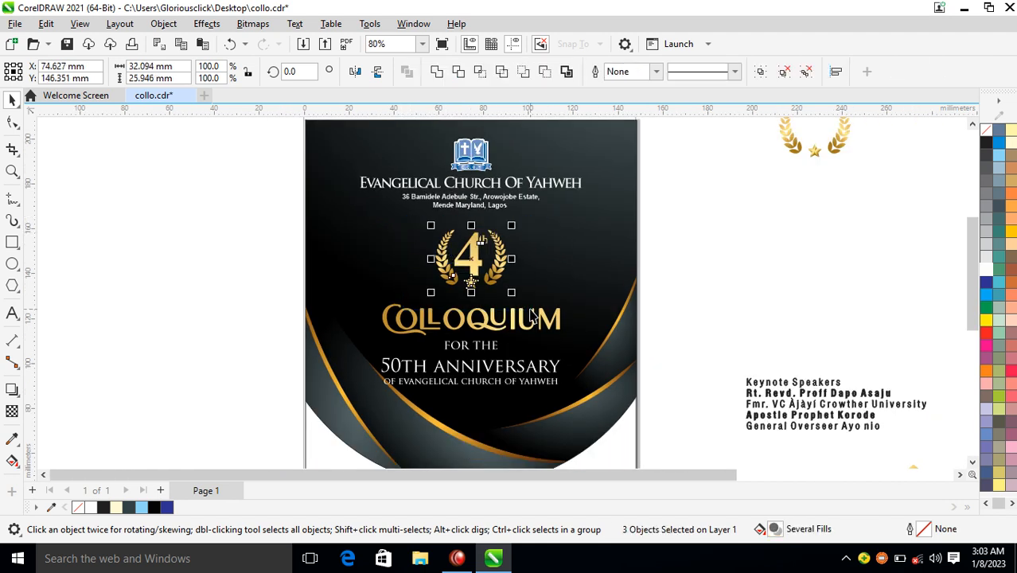
key("ctrl+g")
left_click_drag(492, 287, 494, 293)
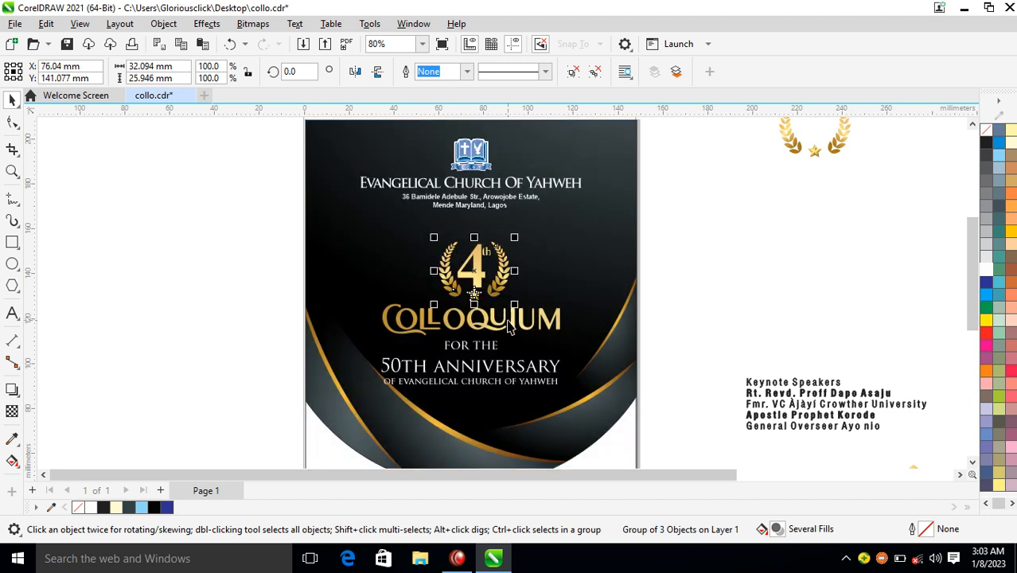
Step: Centre the wreath group, the Colloquium title and the lines under it horizontally on the flyer background
left_click_drag(638, 211, 283, 478)
left_click(629, 234, "shift")
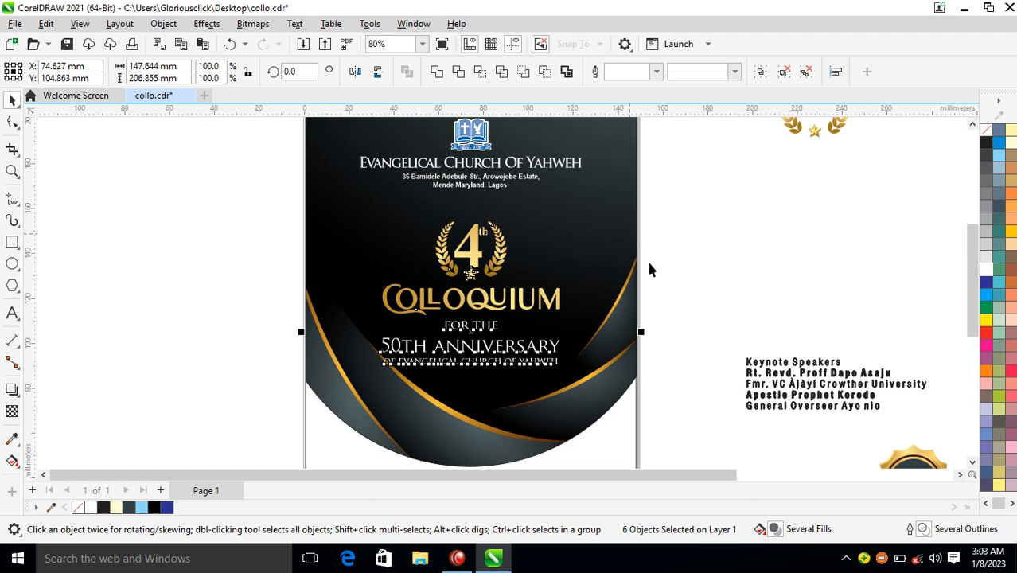
left_click(670, 231)
Step: Copy the "FOR THE" line to just below the church address and replace the copy's text with "PRESENTS"
left_click_drag(498, 331, 503, 204)
right_click(504, 205)
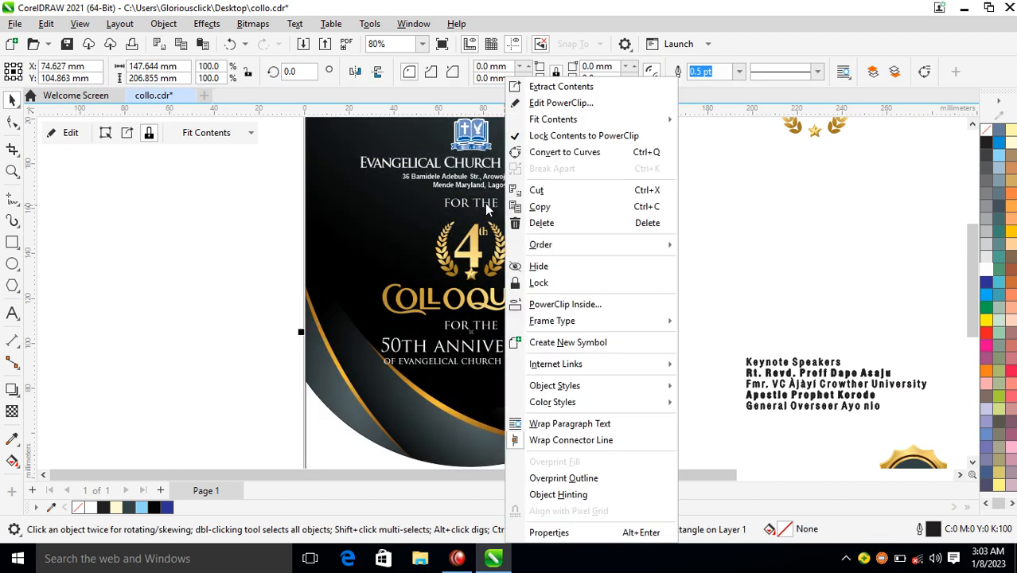
double_click(487, 208)
key("ctrl+a")
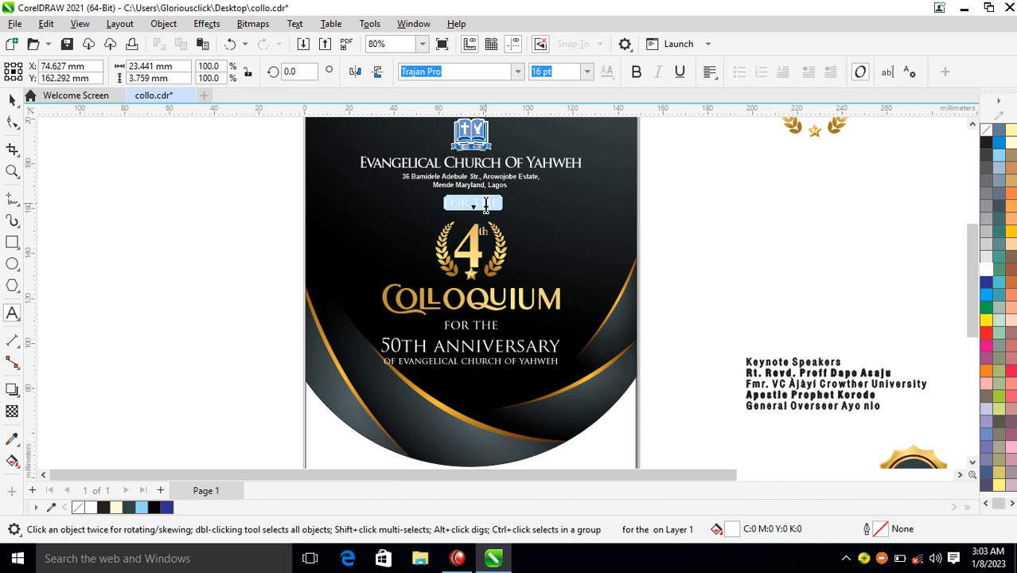
type("PRESENTS")
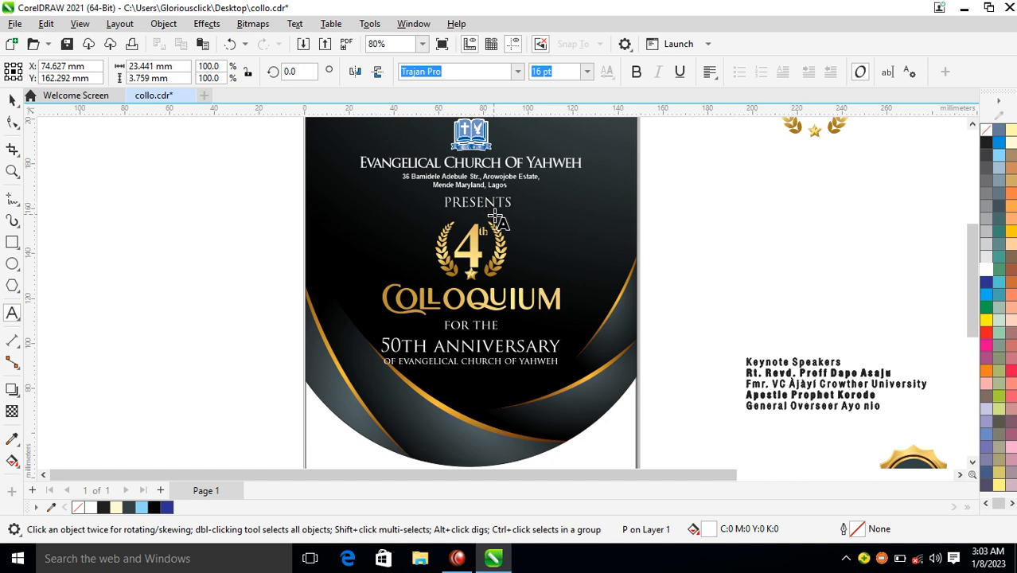
key("ctrl+space")
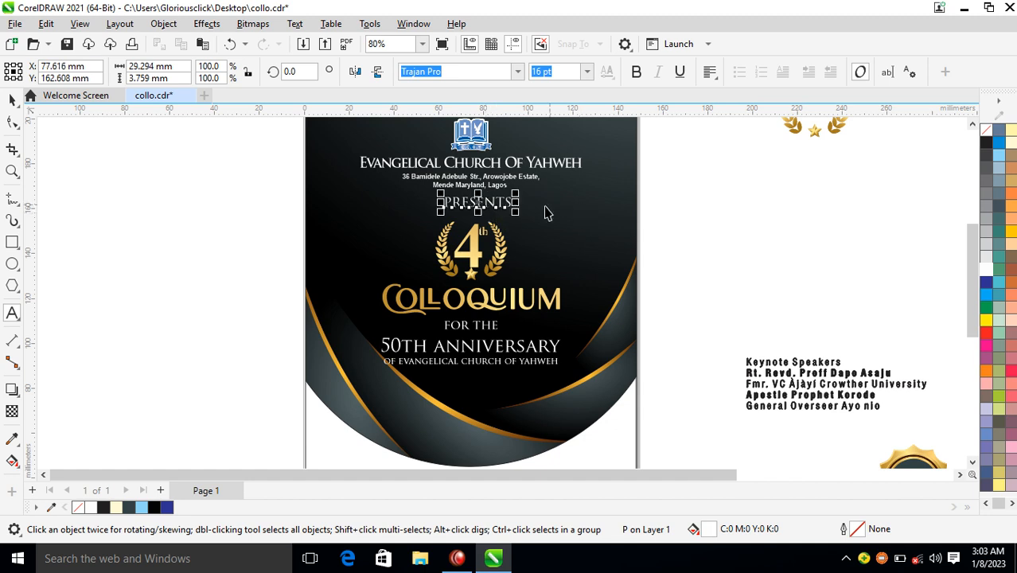
Step: Shrink "PRESENTS" to about 8.9 pt with wide letter spacing and centre it horizontally on the flyer
left_click_drag(516, 195, 499, 196)
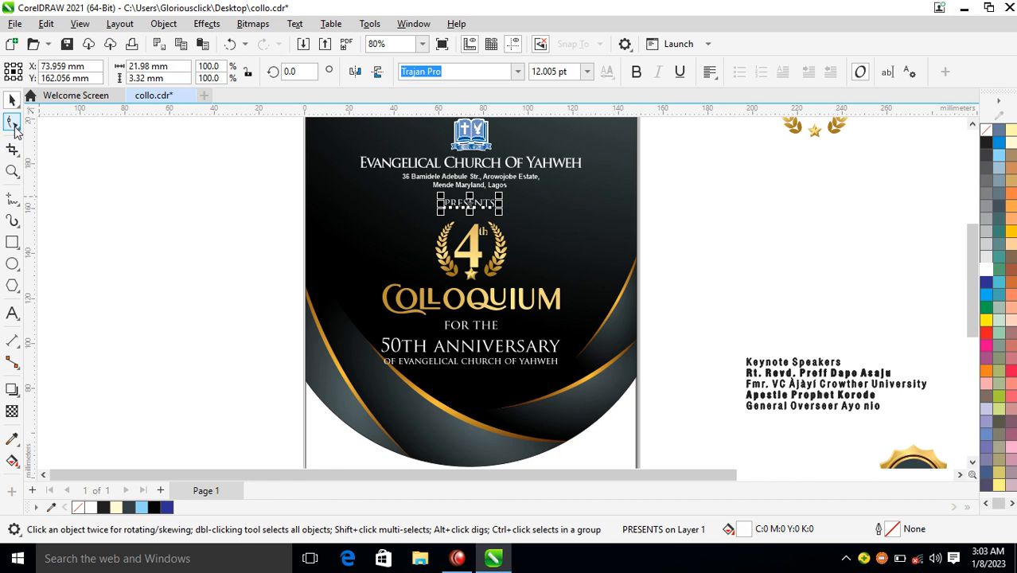
left_click(11, 120)
left_click_drag(500, 213, 478, 208)
key("space")
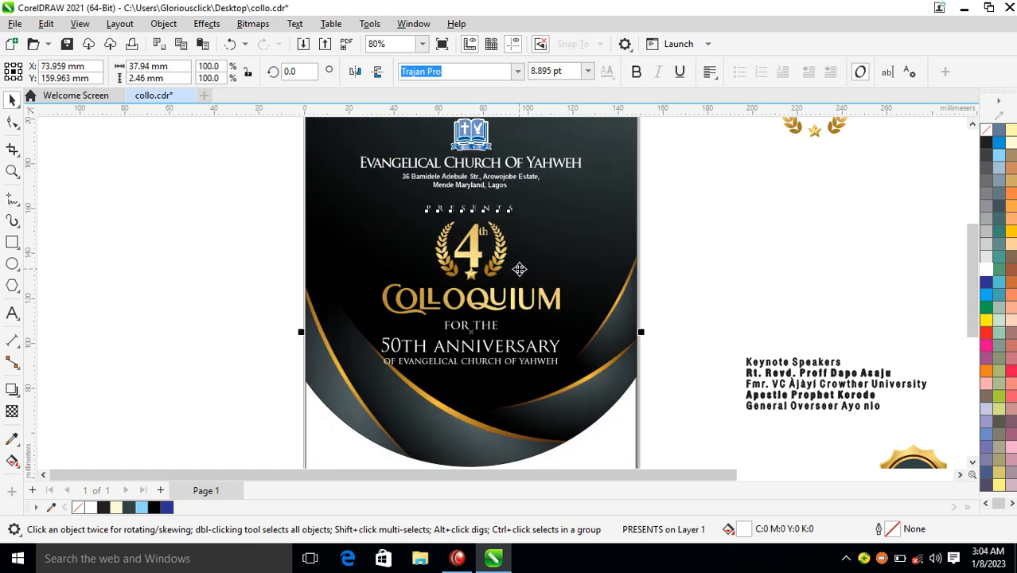
left_click(519, 270, "shift")
Step: Place a copy of the gold badge on the lower left edge of the curved background
scroll(518, 270, "down", 4)
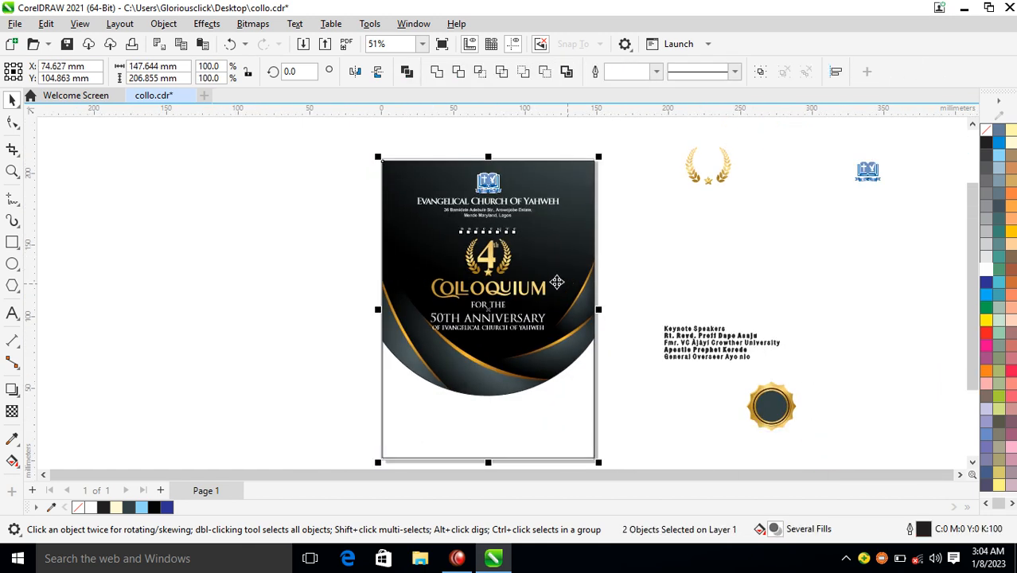
key("z")
left_click_drag(333, 272, 825, 429)
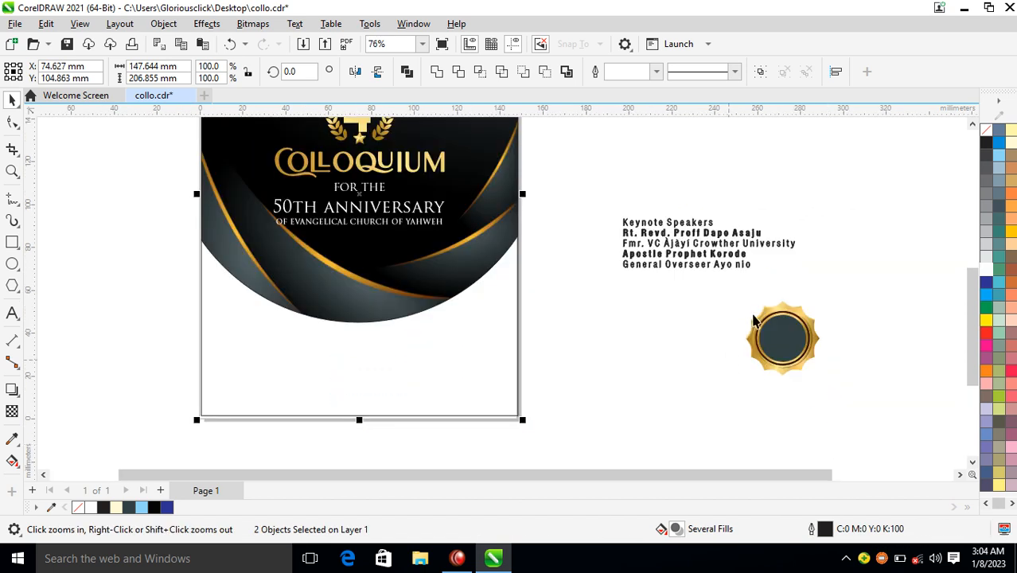
key("space")
left_click(780, 338)
left_click_drag(510, 339, 277, 291)
Step: Copy the "FOR THE" line onto the placed gold badge and replace the copy's text with "21ST"
left_click_drag(377, 194, 293, 272)
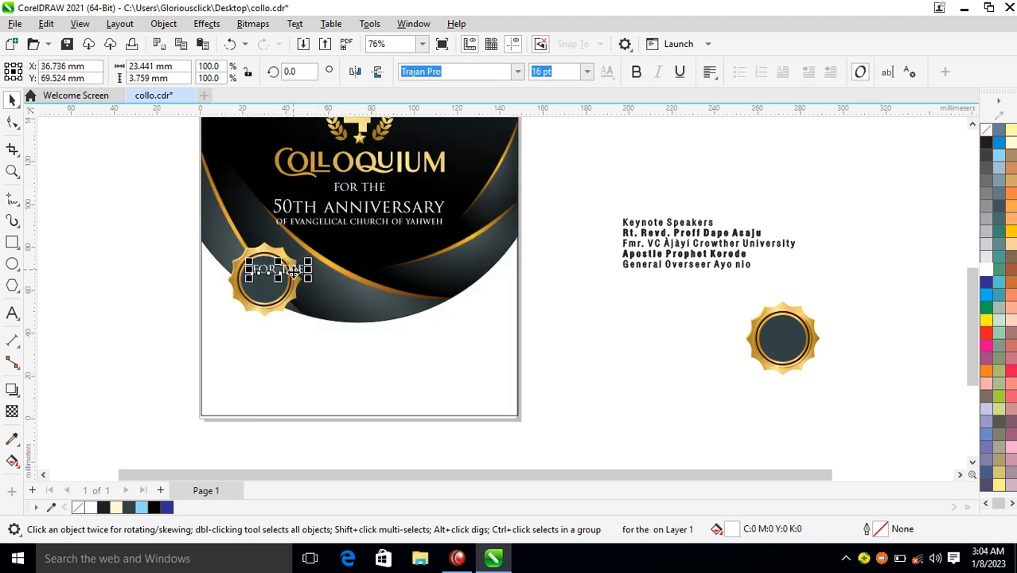
key("F2")
left_click_drag(196, 217, 360, 348)
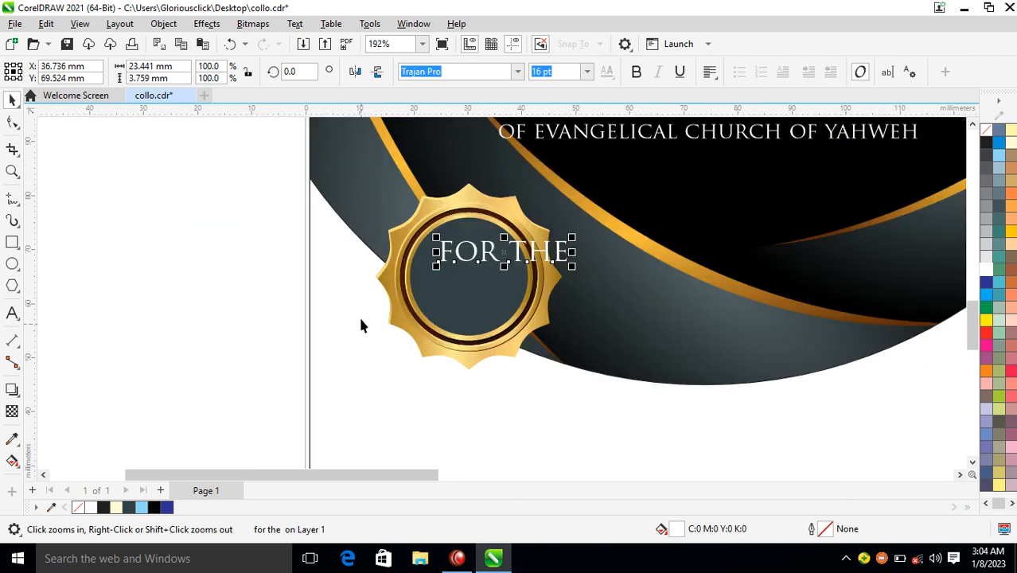
double_click(493, 256)
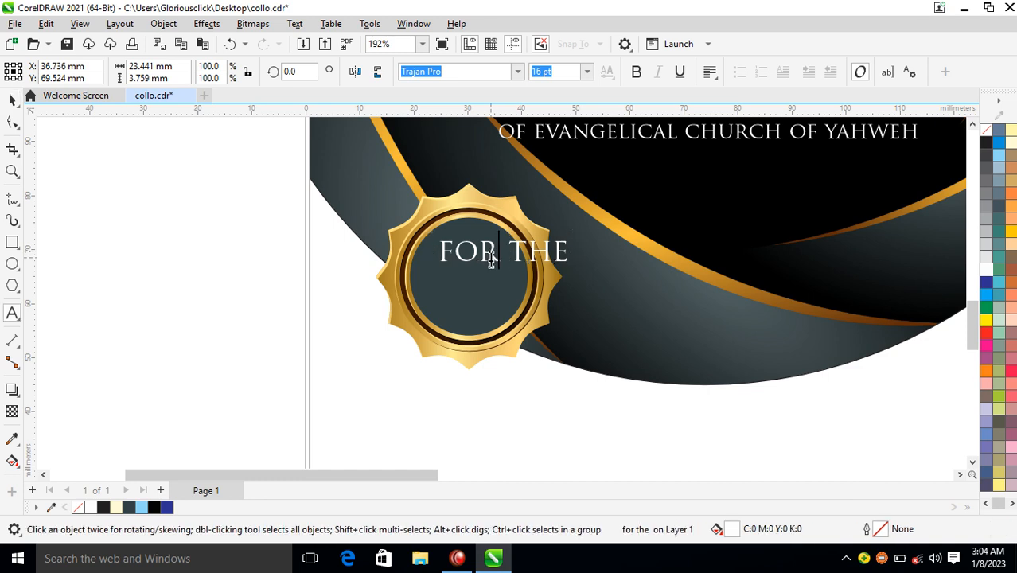
key("ctrl+a")
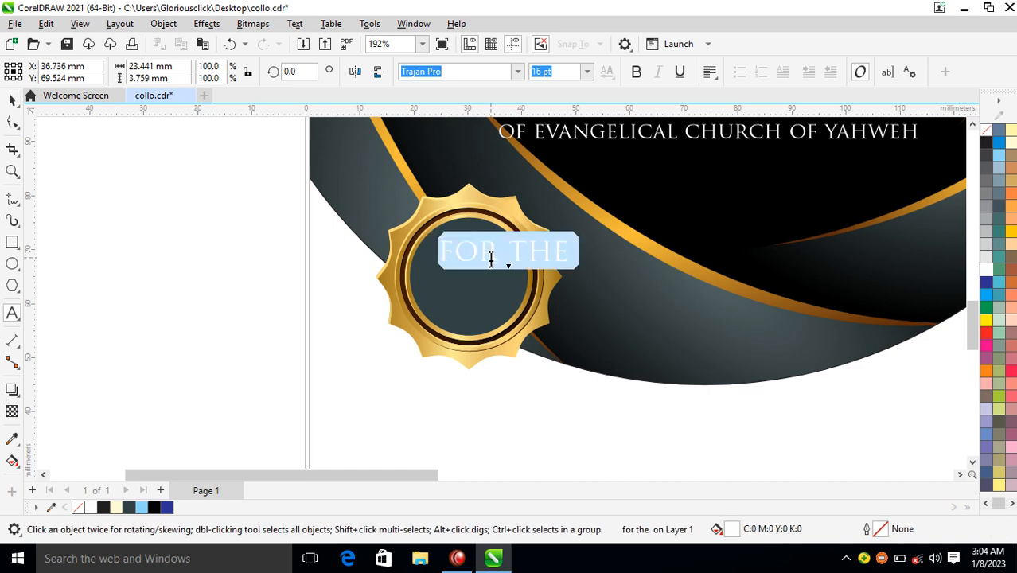
type("21ST")
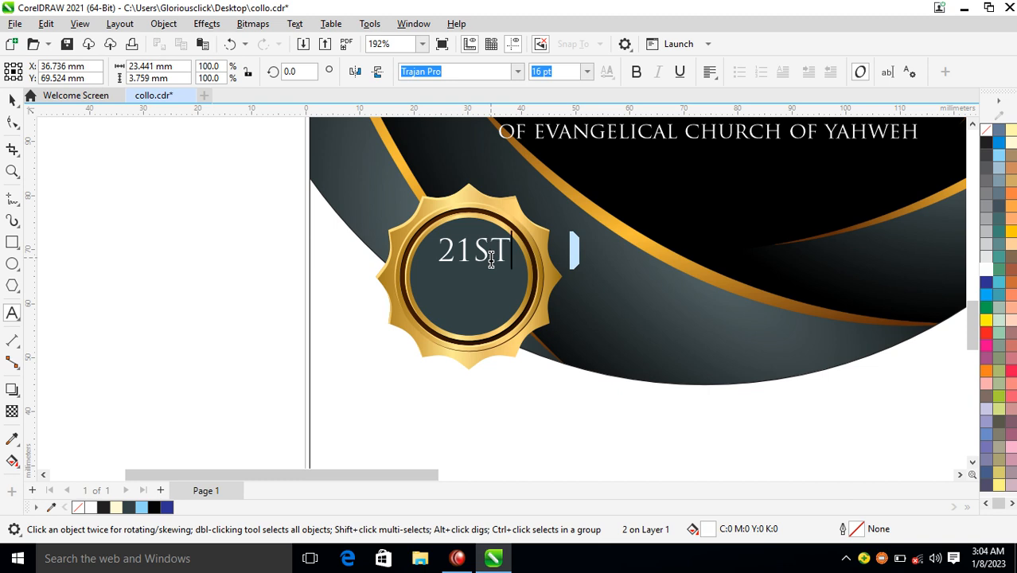
Step: Add "SUN" on a line above "21ST" and "JAN" and "2023" on separate lines below it
left_click(442, 239)
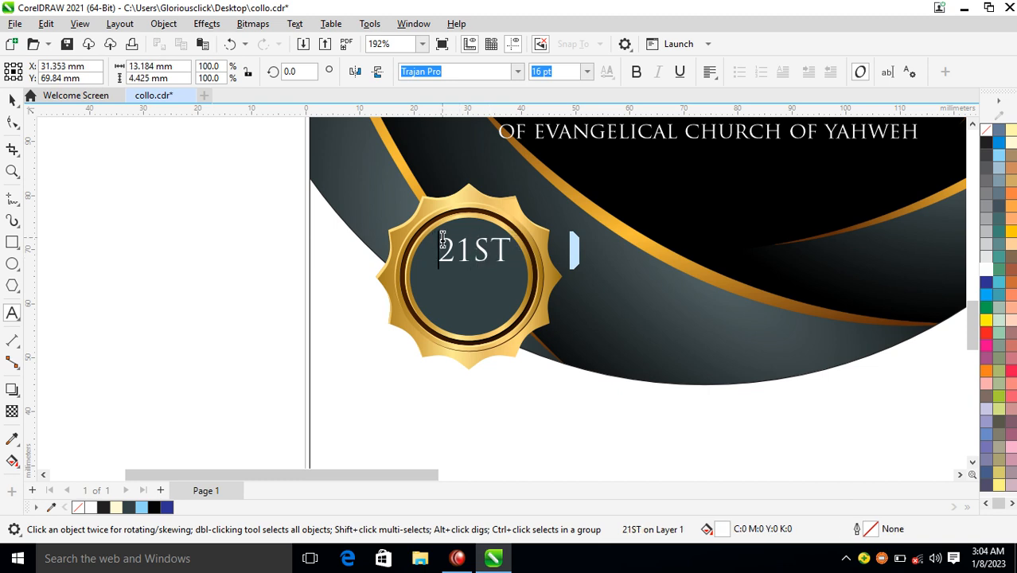
type("SUN")
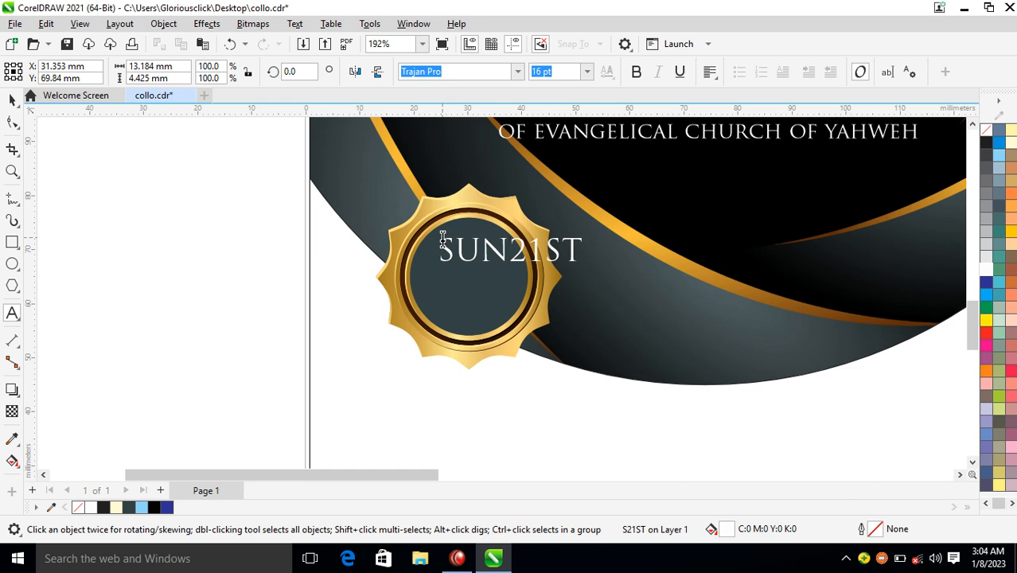
key("Return")
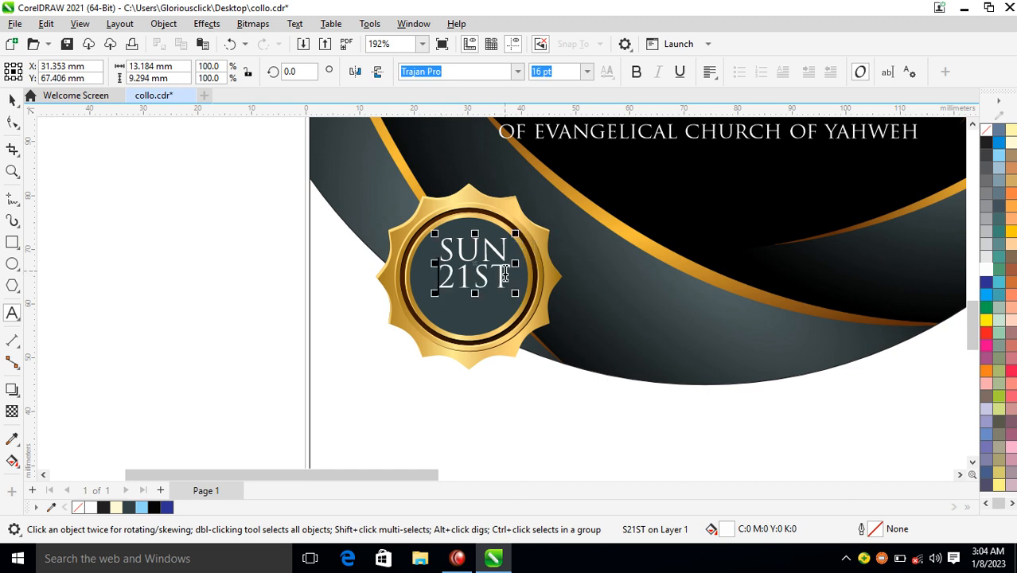
left_click(509, 282)
key("Return")
type("JAN")
key("Return")
type("2023")
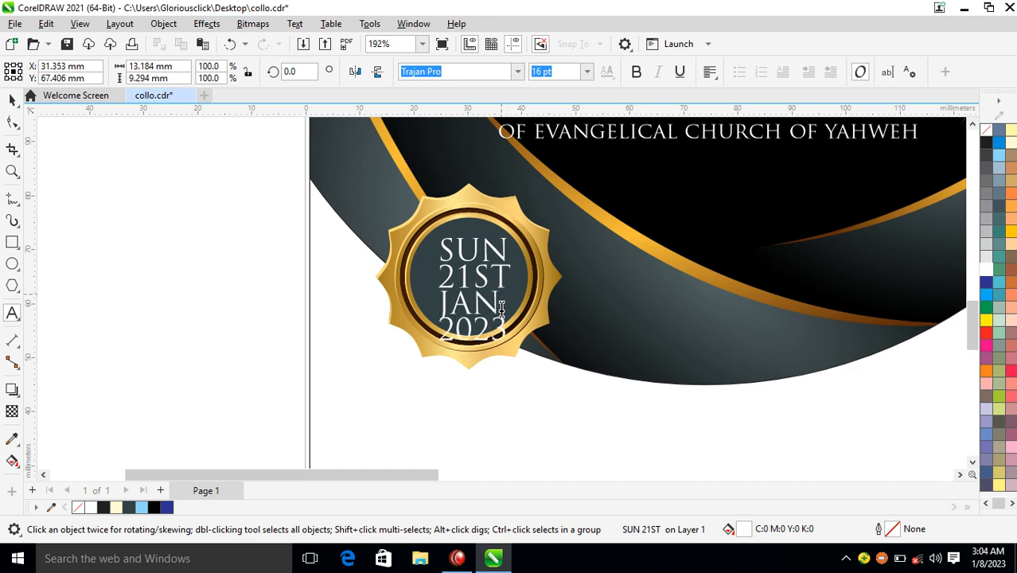
Step: Shrink the badge's date text to about 10.9 pt and break it apart into separate lines
key("ctrl+space")
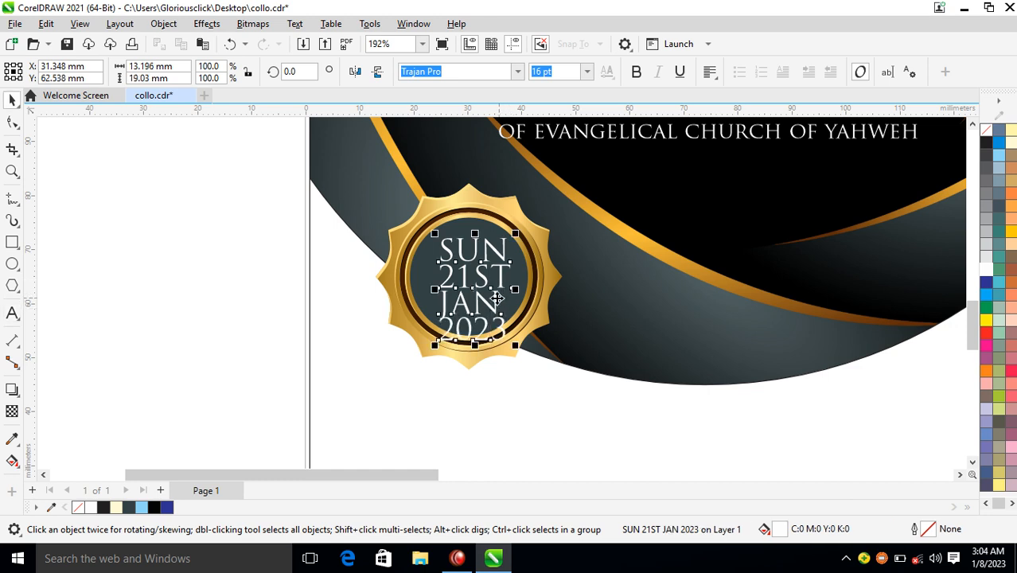
left_click_drag(516, 345, 507, 319)
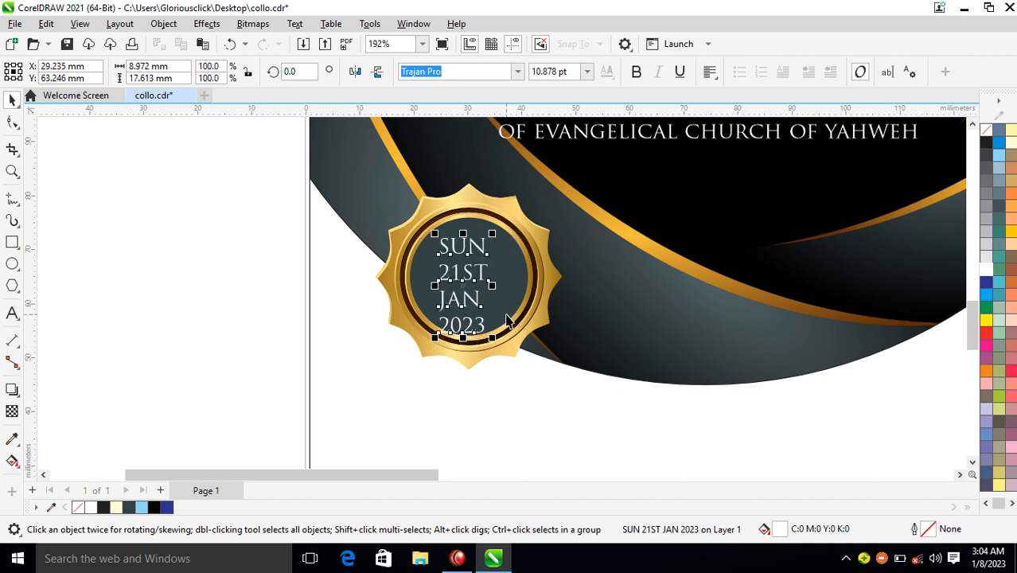
key("ctrl+k")
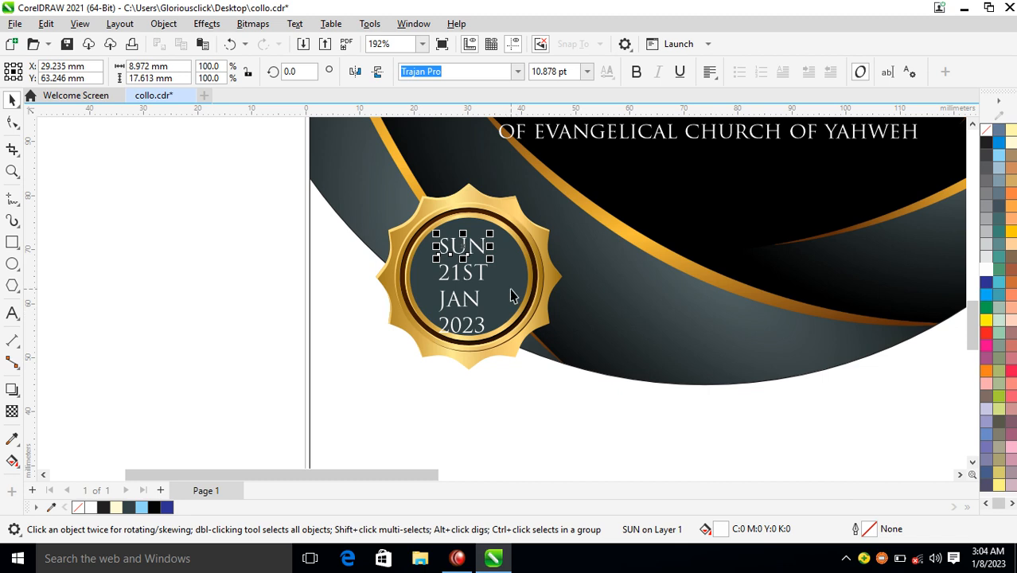
Step: Enlarge "21ST" to about 21.3 pt across the badge and move "2023" up closer to "JAN"
left_click(483, 275)
left_click_drag(495, 290, 552, 337)
left_click_drag(517, 270, 503, 261)
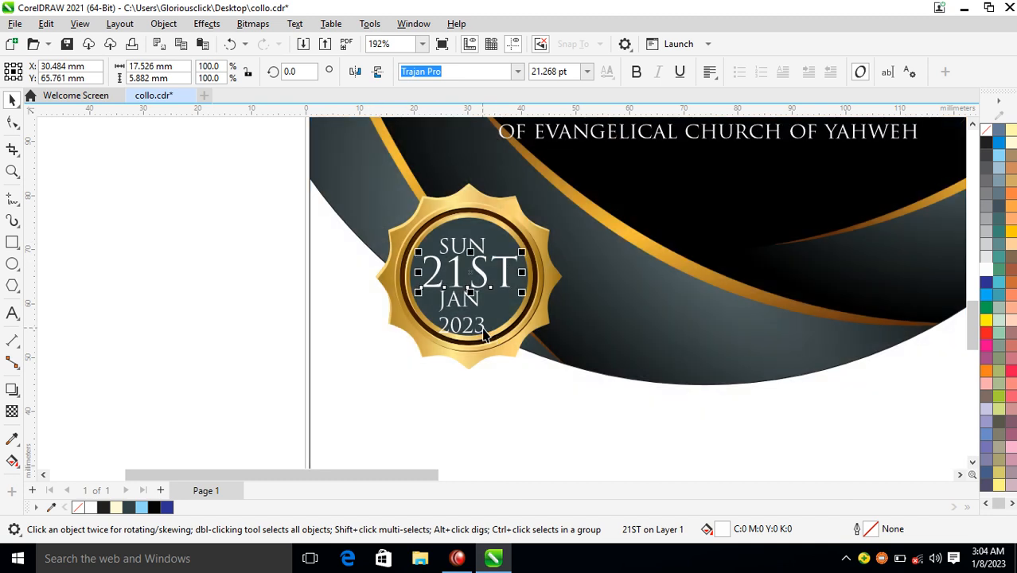
left_click_drag(483, 328, 480, 316)
left_click_drag(326, 220, 532, 367)
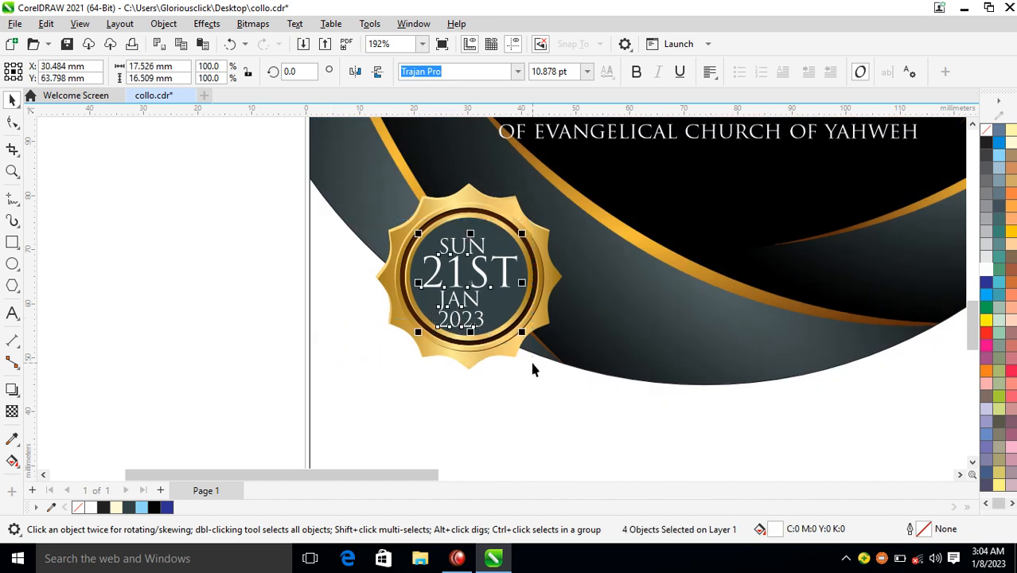
Step: Shrink the date text to about 15 mm wide, group it, centre it inside the gold badge and group it with the badge
left_click_drag(473, 272, 477, 268)
left_click_drag(518, 231, 502, 246)
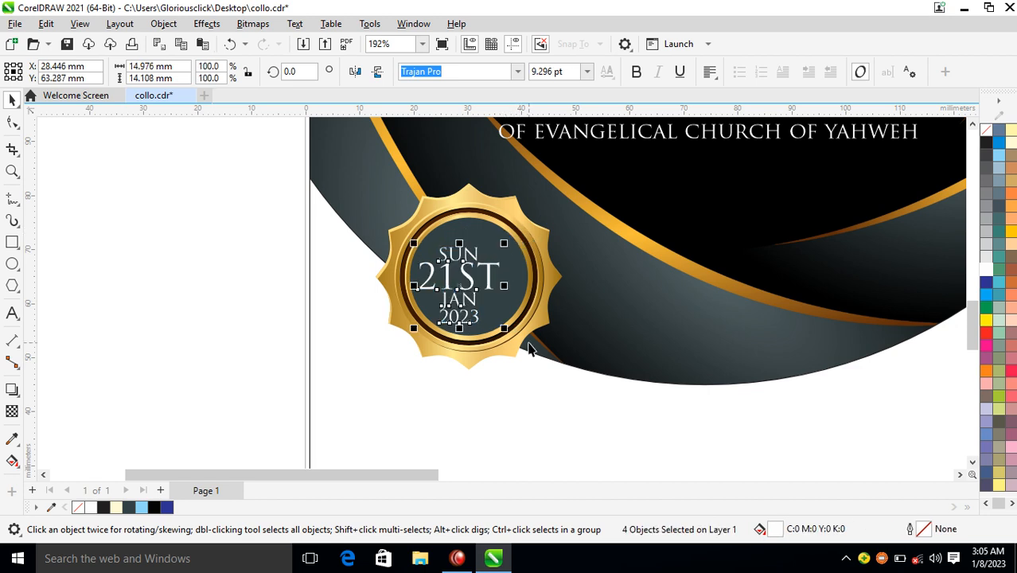
key("ctrl+g")
left_click(529, 299, "shift")
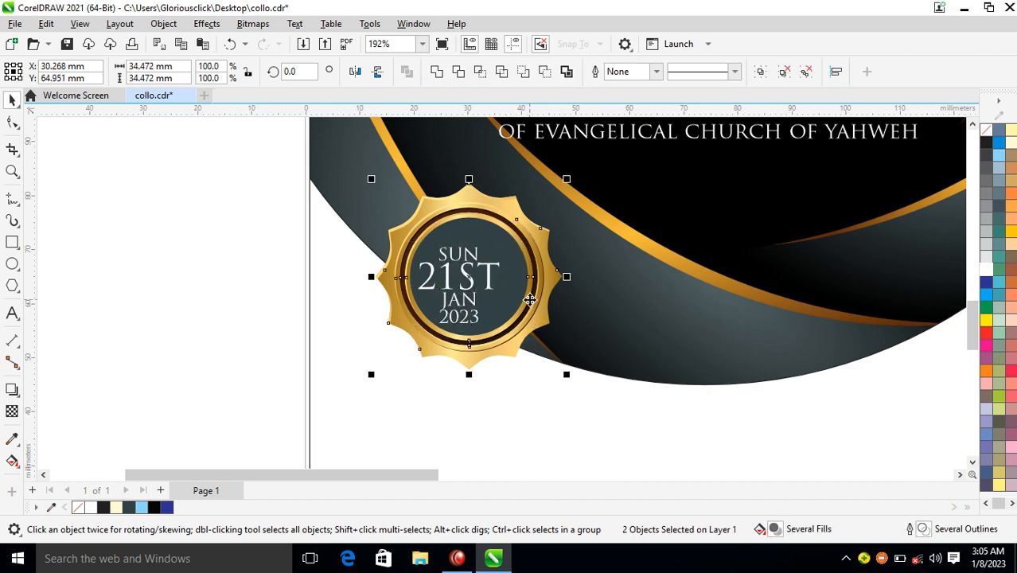
key("c")
key("e")
key("ctrl+g")
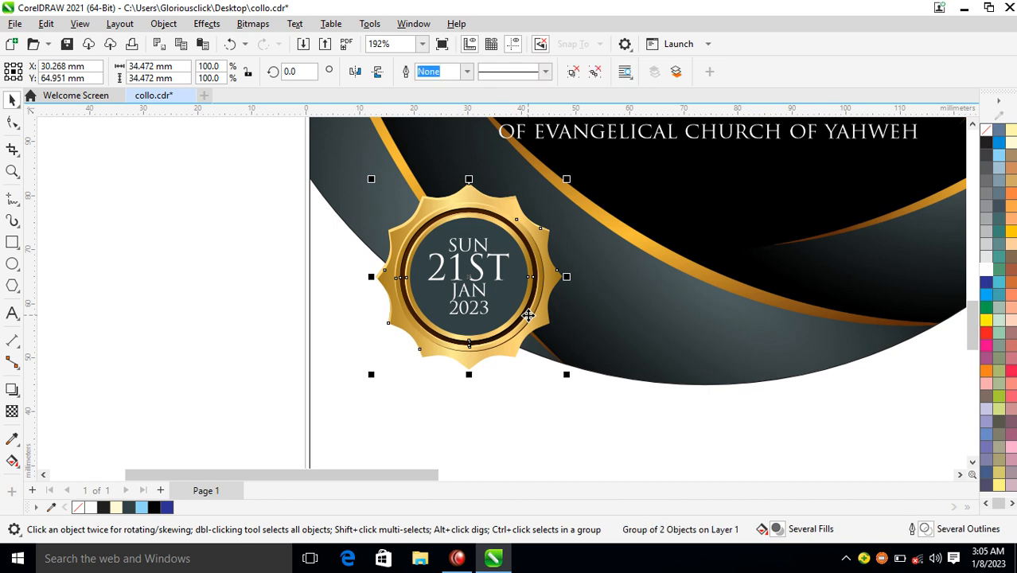
Step: Move the keynote speakers text onto the white area below the curved background and set its font to Trajan Pro
scroll(528, 315, "down", 5)
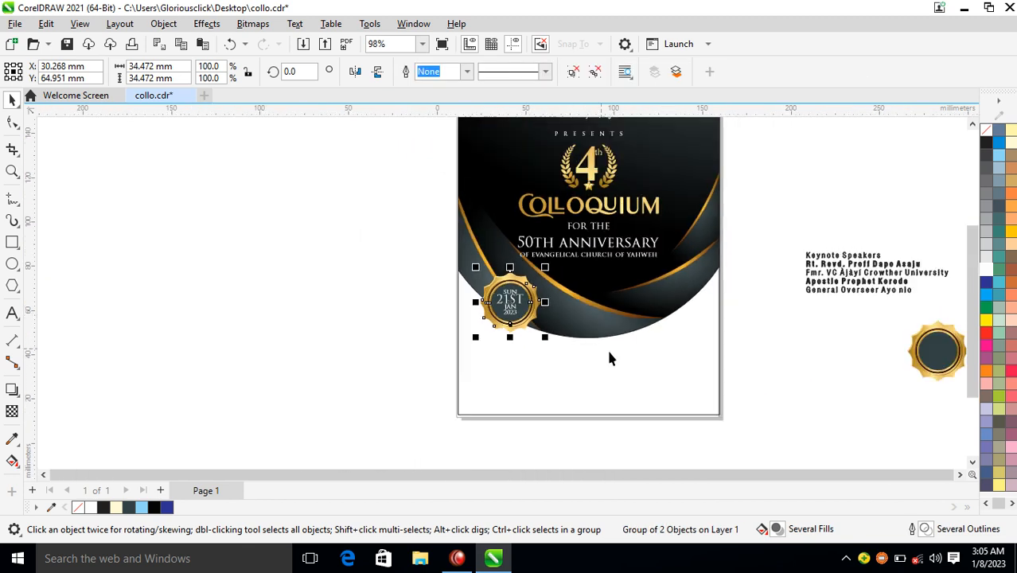
left_click_drag(815, 293, 586, 378)
key("z")
left_click_drag(455, 284, 720, 416)
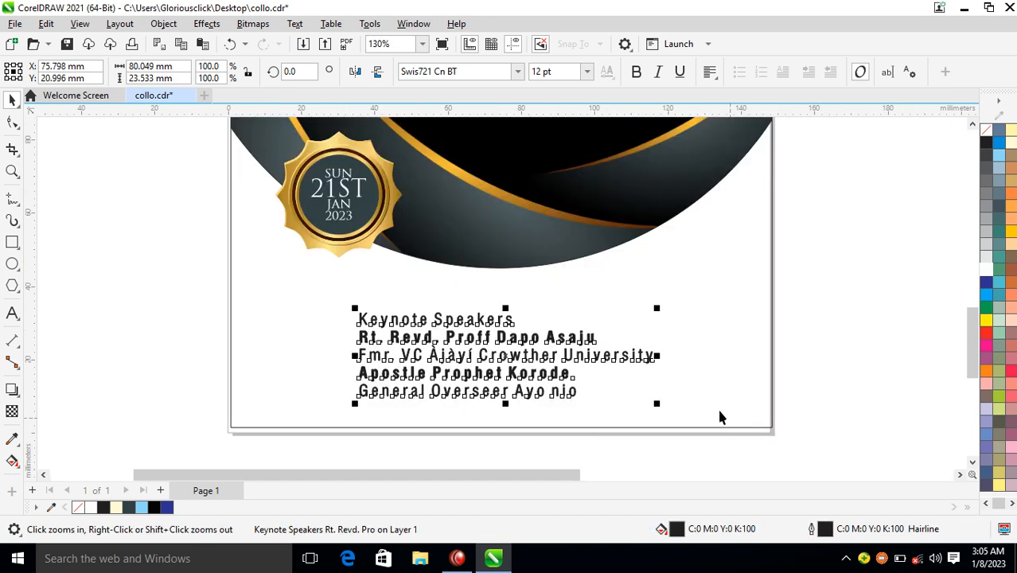
left_click(517, 71)
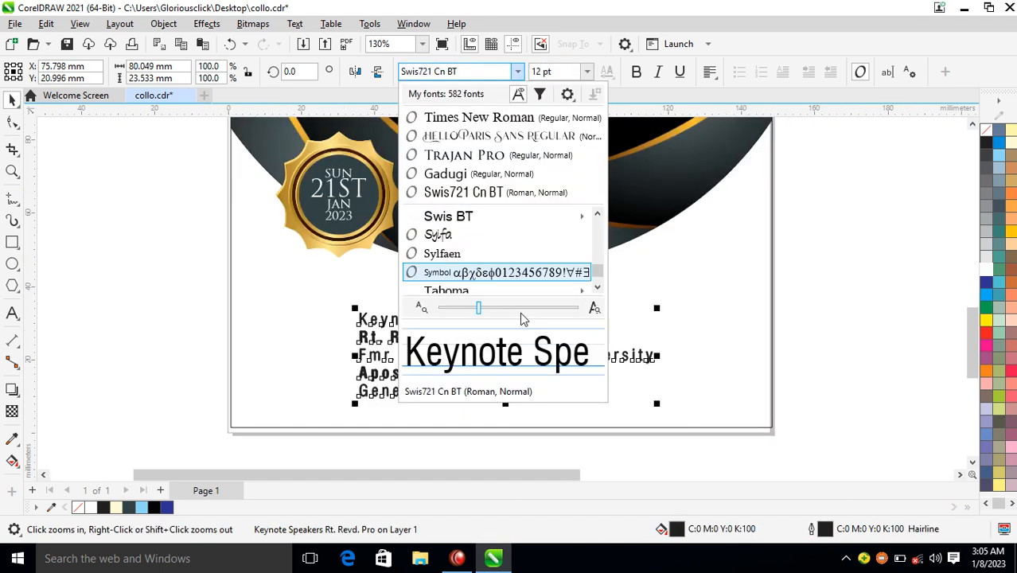
left_click(483, 156)
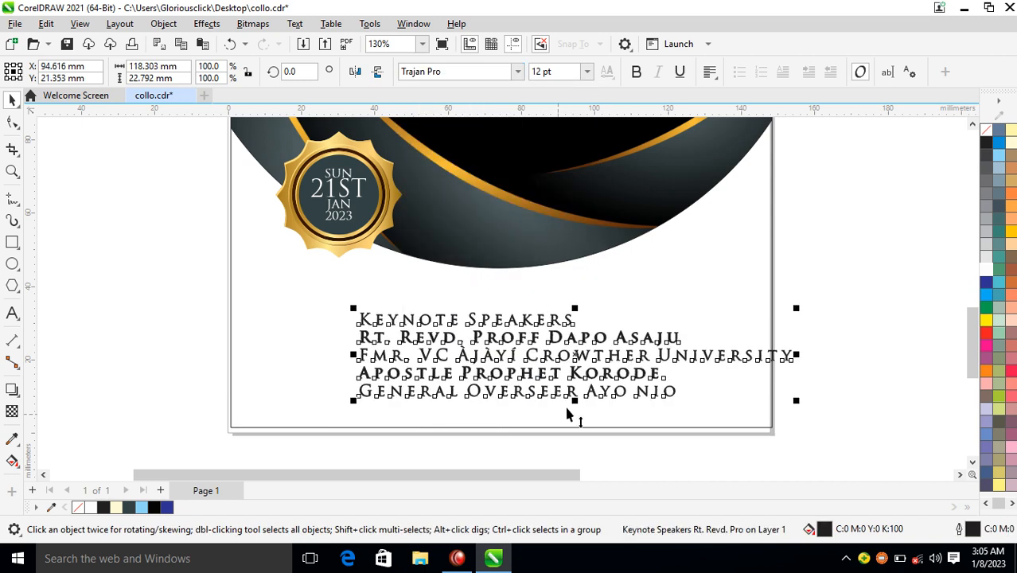
Step: Tighten the letter spacing of the keynote speakers text and break it apart into separate lines
left_click(12, 123)
left_click_drag(799, 404, 591, 401)
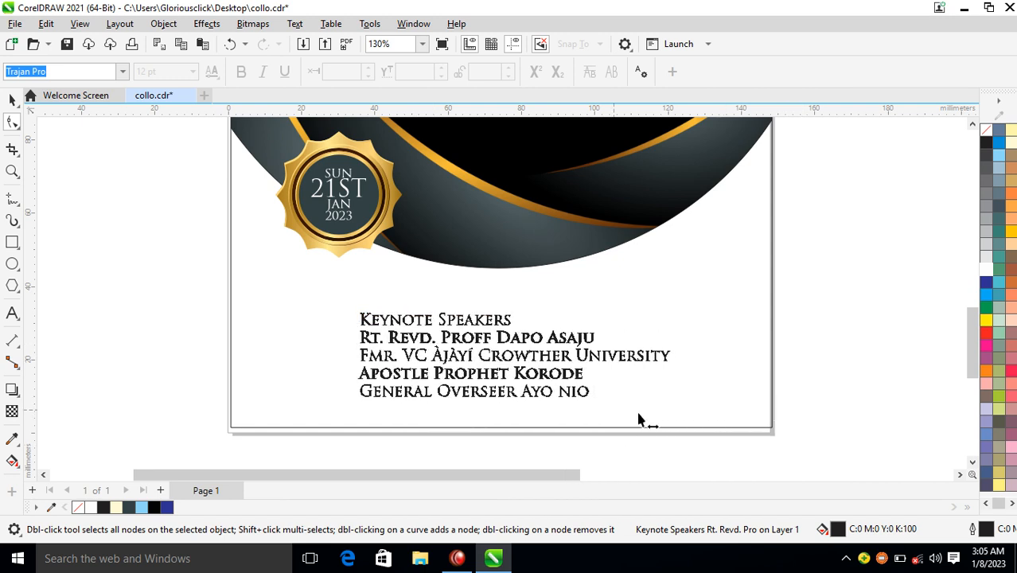
key("space")
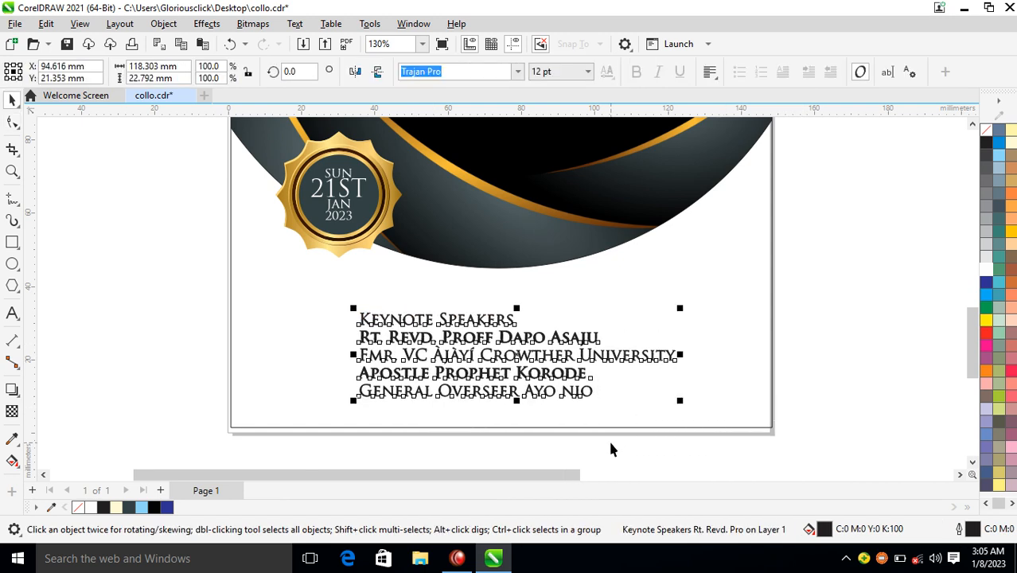
key("ctrl+k")
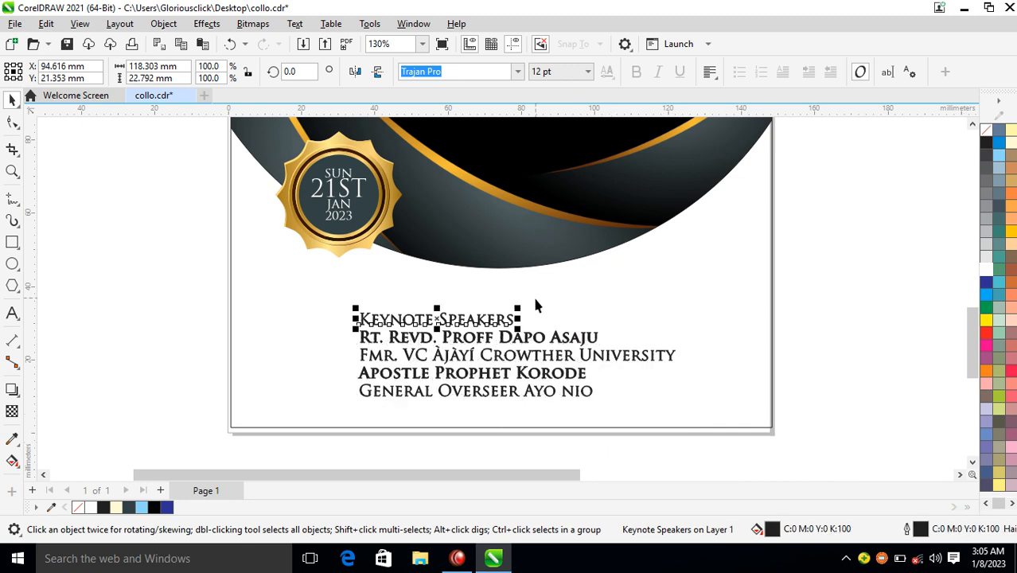
Step: Move the "Keynote Speakers" heading up above the names, set it in Hello Paris Sans Regular and widen its letter spacing
left_click_drag(514, 321, 559, 300)
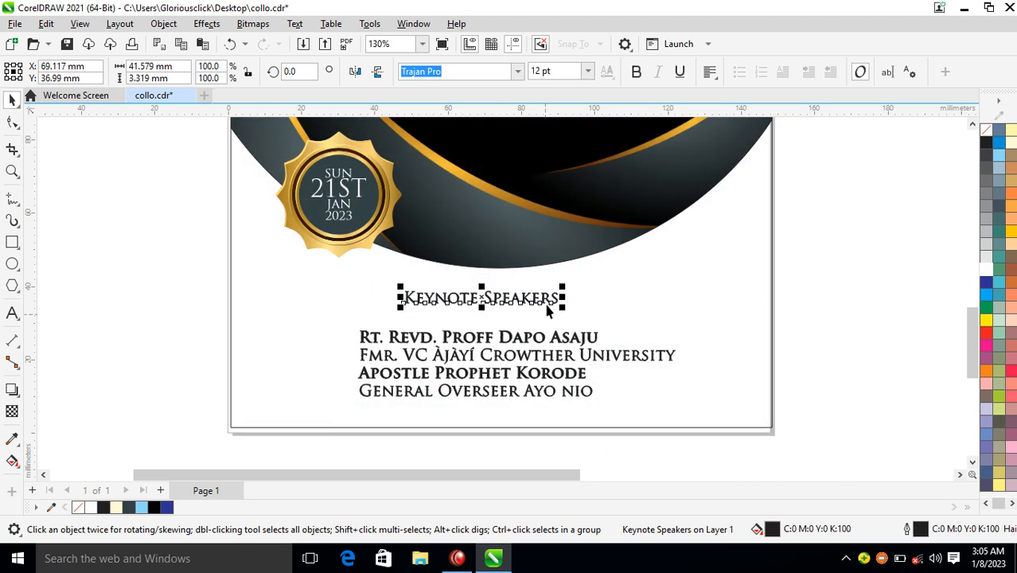
left_click(517, 72)
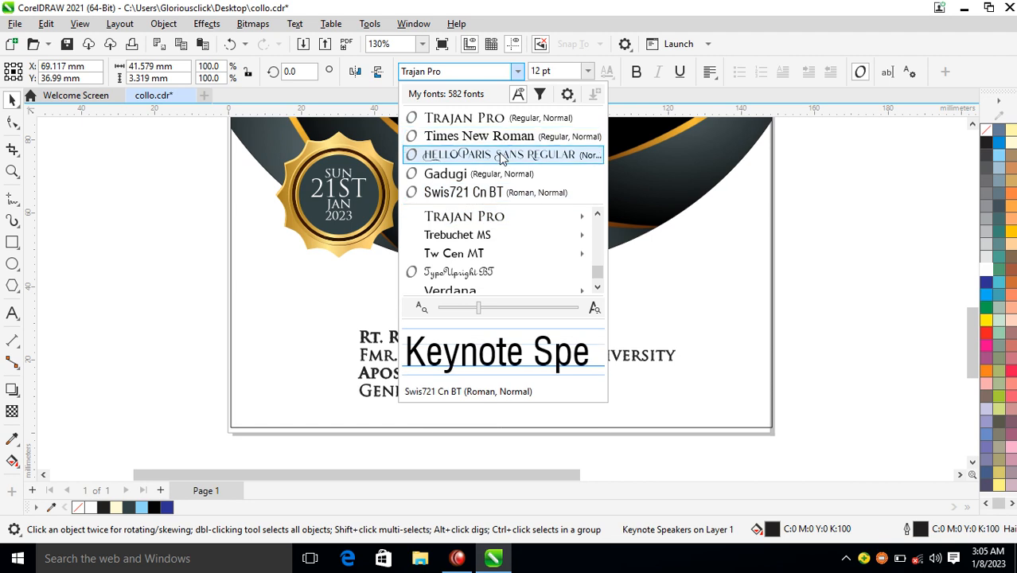
left_click(501, 152)
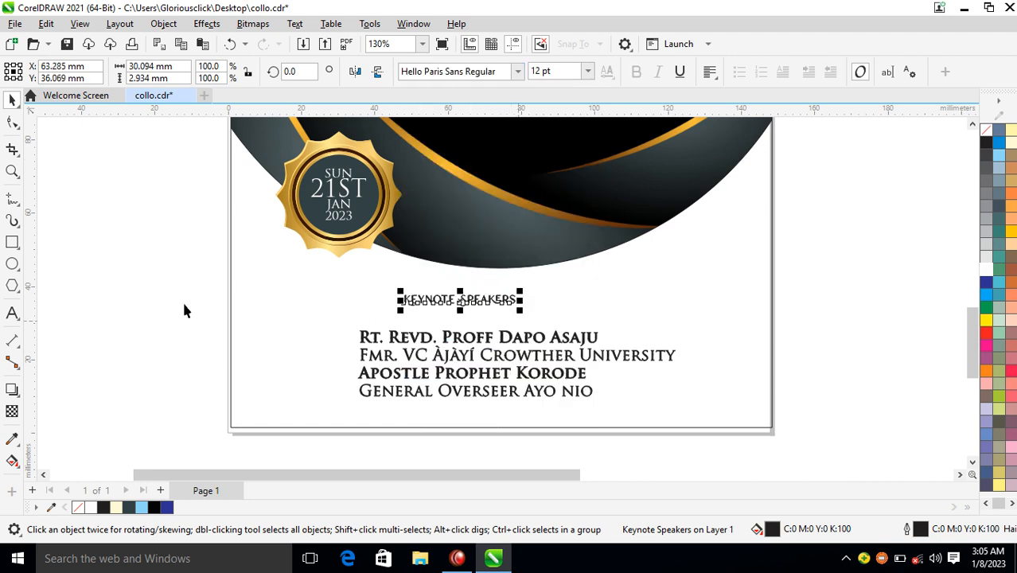
left_click(12, 121)
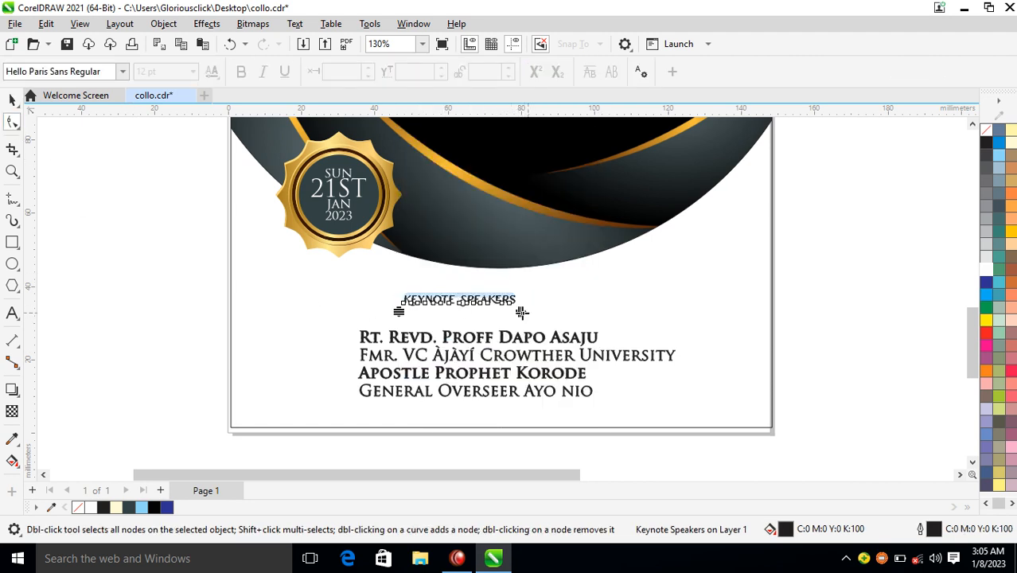
left_click_drag(521, 310, 623, 318)
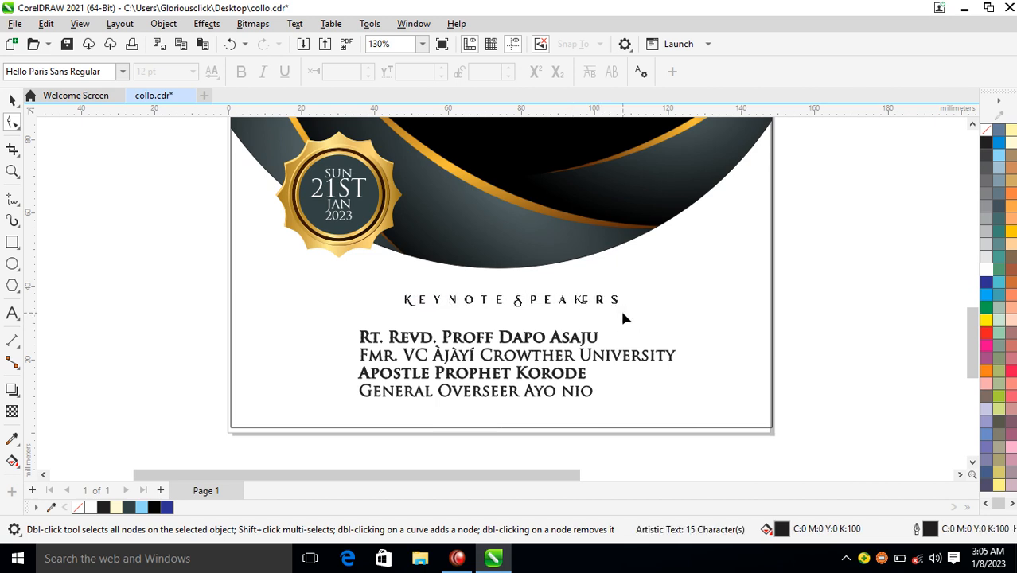
key("space")
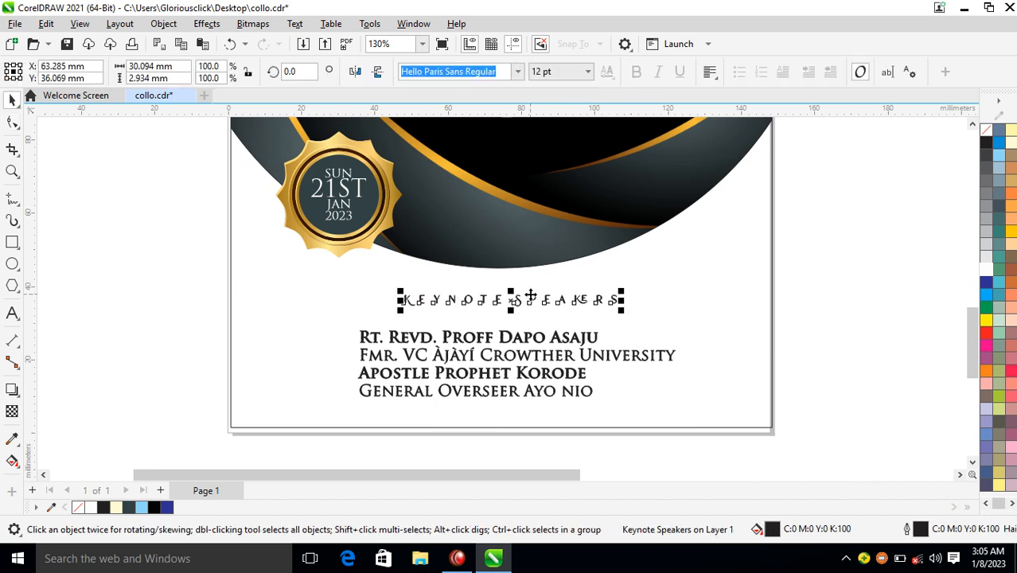
Step: Enlarge the "Keynote Speakers" heading to about 66 mm wide and centre it horizontally on the flyer
left_click(12, 122)
mouse_move(622, 312)
left_mouse_down()
mouse_move(637, 315)
mouse_move(615, 314)
left_mouse_up()
key("space")
left_click_drag(627, 296, 657, 286)
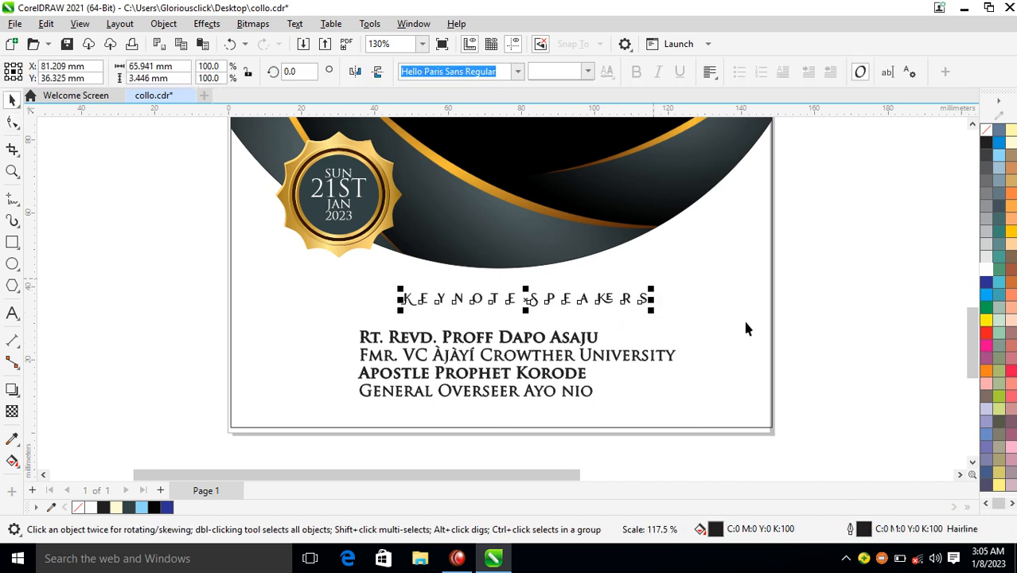
left_click(742, 314, "shift")
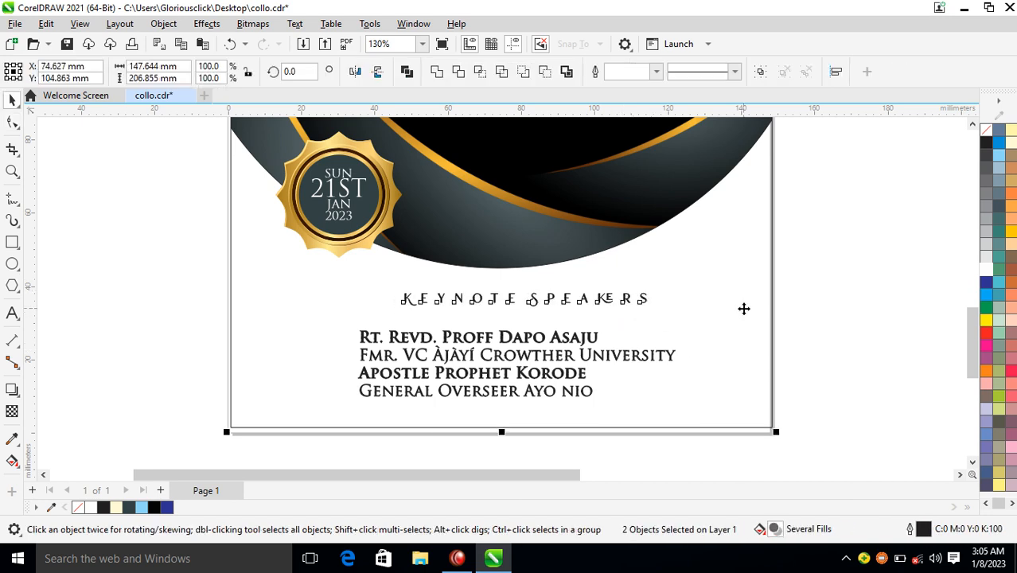
Step: Shrink the title lines below the two speakers' names, the first to about 8.1 pt, and tuck each close under its name
left_click(671, 357)
left_click_drag(680, 342, 580, 344)
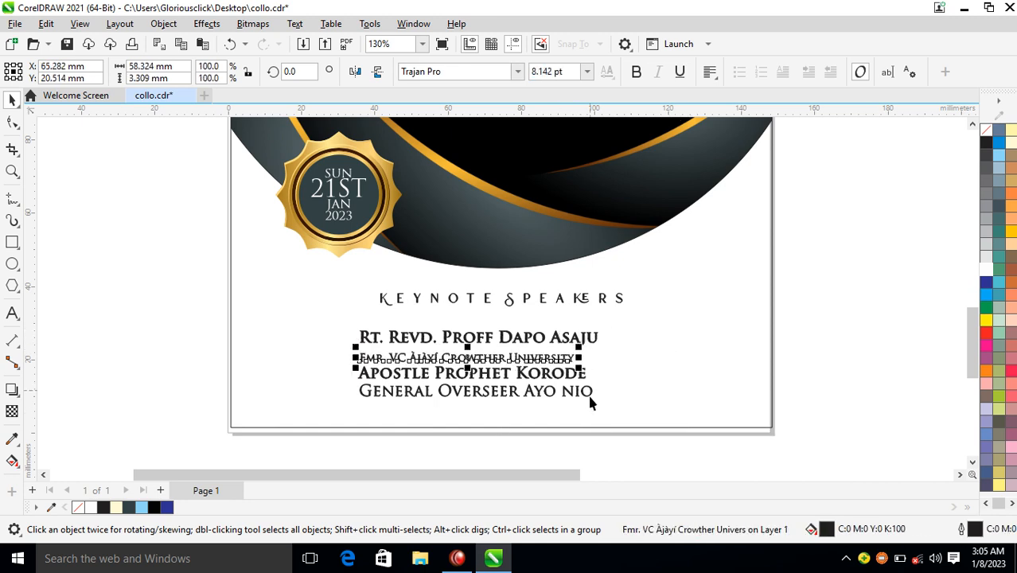
left_click(593, 395)
left_click_drag(593, 396, 550, 353)
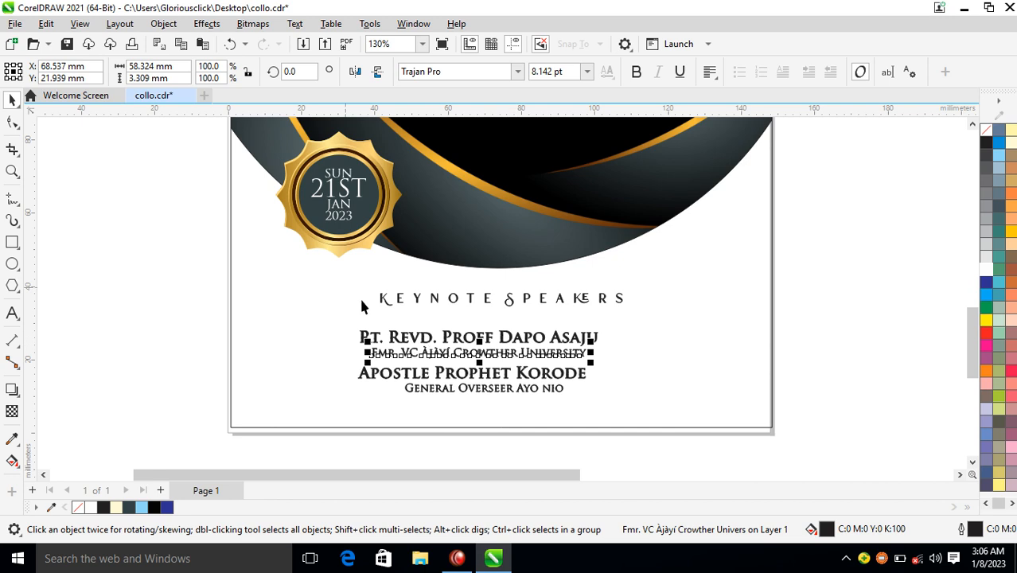
Step: Move the "Keynote Speakers" heading down closer to the names and centre all the speaker lines horizontally on the flyer
left_click_drag(583, 298, 563, 313)
left_click_drag(861, 249, 250, 443)
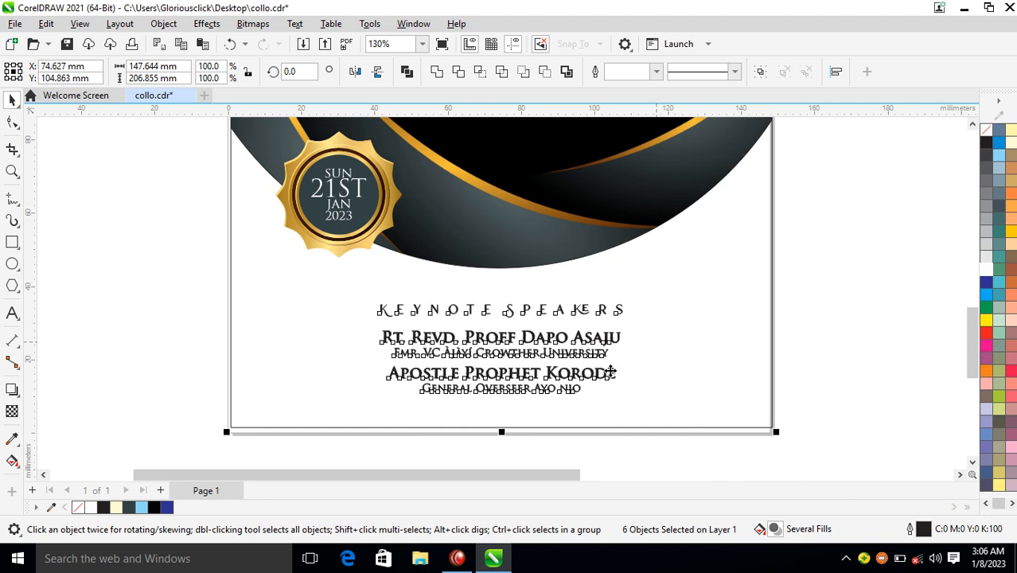
scroll(656, 342, "down", 3)
key("F2")
left_click_drag(373, 395, 701, 77)
left_click(676, 314)
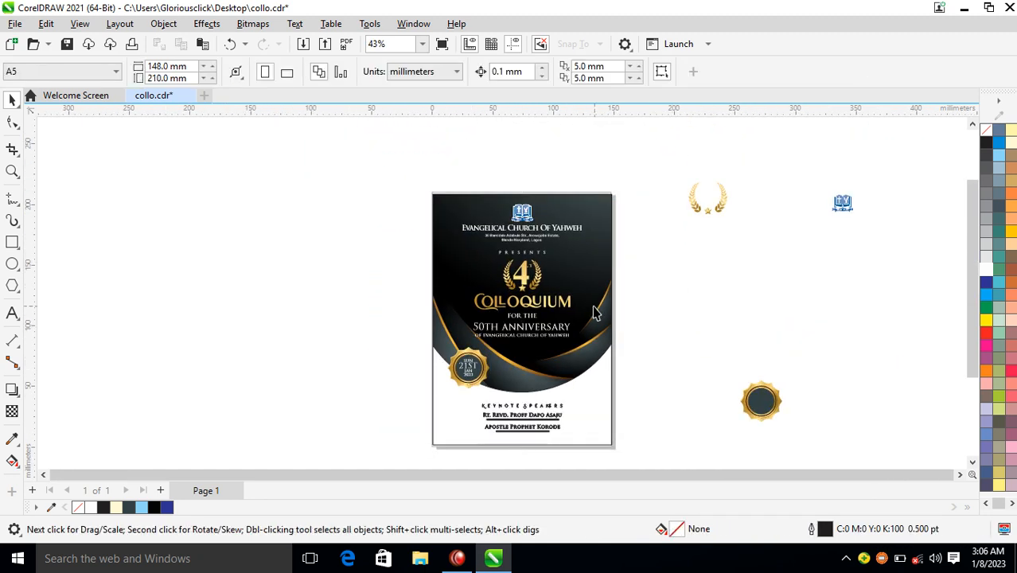
Step: Mirror a copy of the framed curved background across the flyer's left edge to form an adjoining panel
left_click(607, 322)
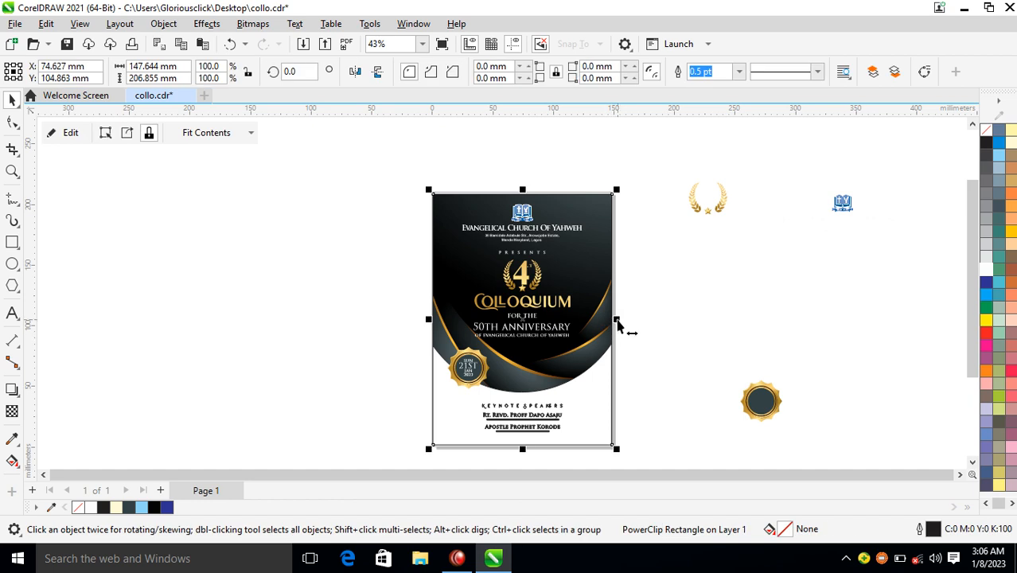
left_click_drag(618, 323, 313, 318)
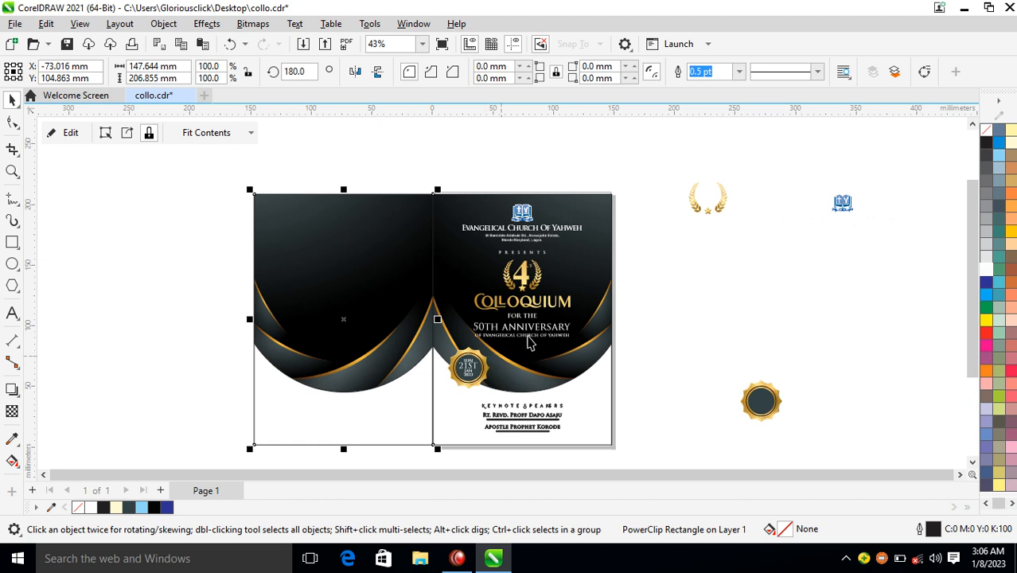
Step: Copy the "FOR THE" line onto the upper part of the mirrored panel and replace the copy's text with "APPRECIATION"
left_click_drag(527, 316, 344, 239)
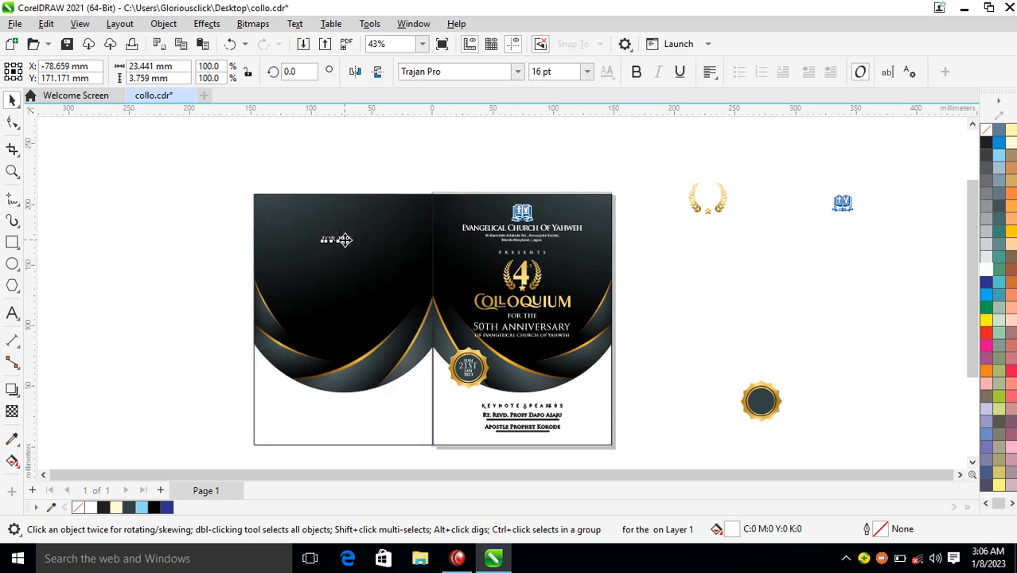
double_click(344, 239)
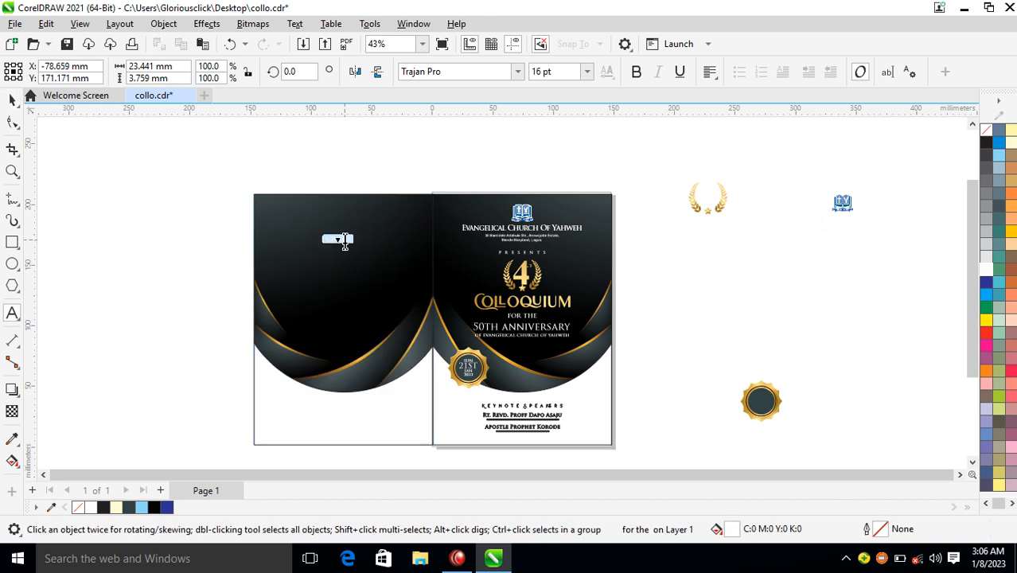
type("APPRECIATION")
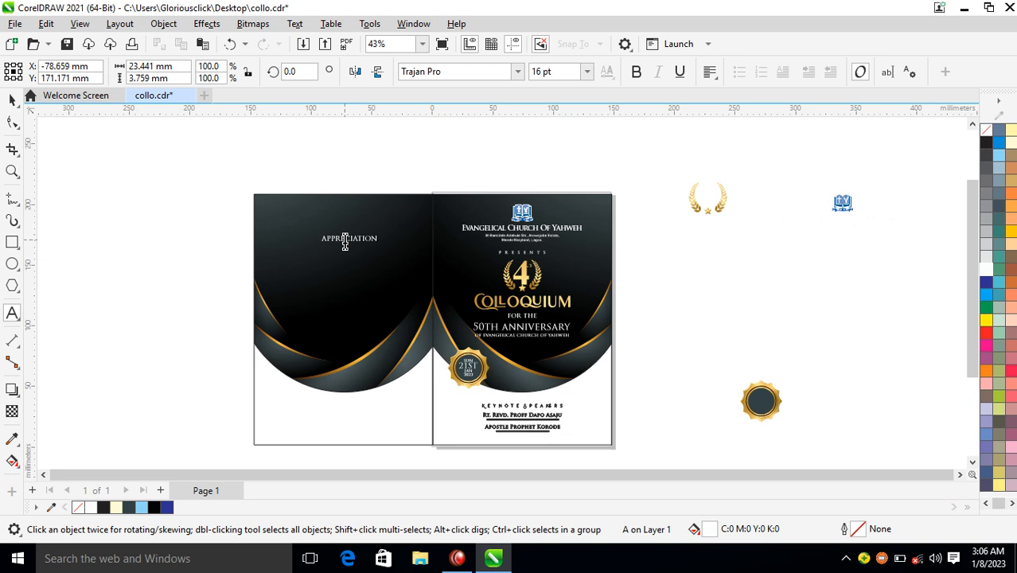
key("ctrl+space")
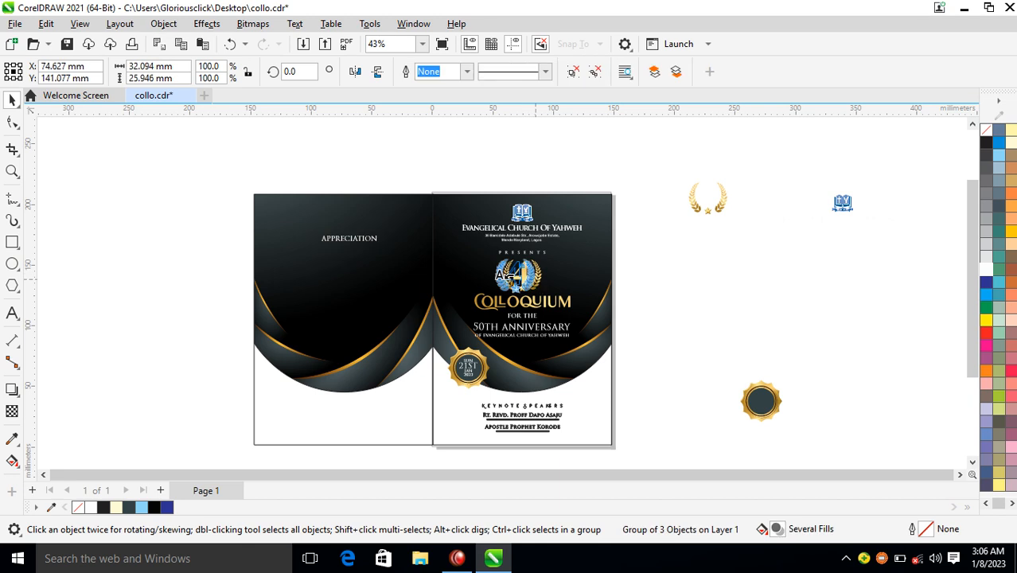
Step: Copy all properties of the gold "4th" wreath onto "APPRECIATION", move the text down slightly and centre it horizontally on the mirrored panel
left_click(385, 239)
left_click_drag(385, 240, 373, 243)
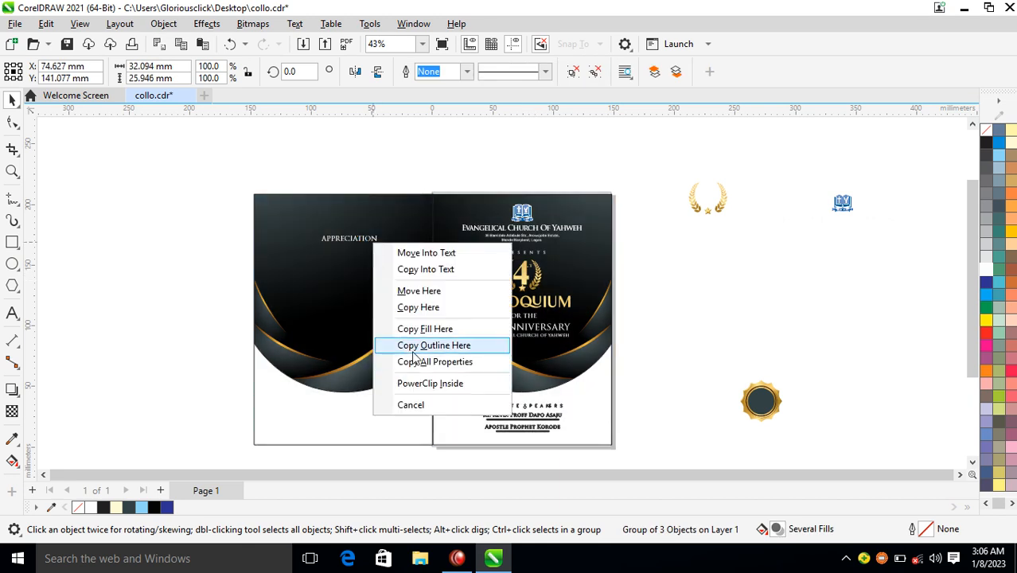
left_click(427, 363)
left_click_drag(374, 246, 359, 250)
left_click(400, 240, "shift")
key("c")
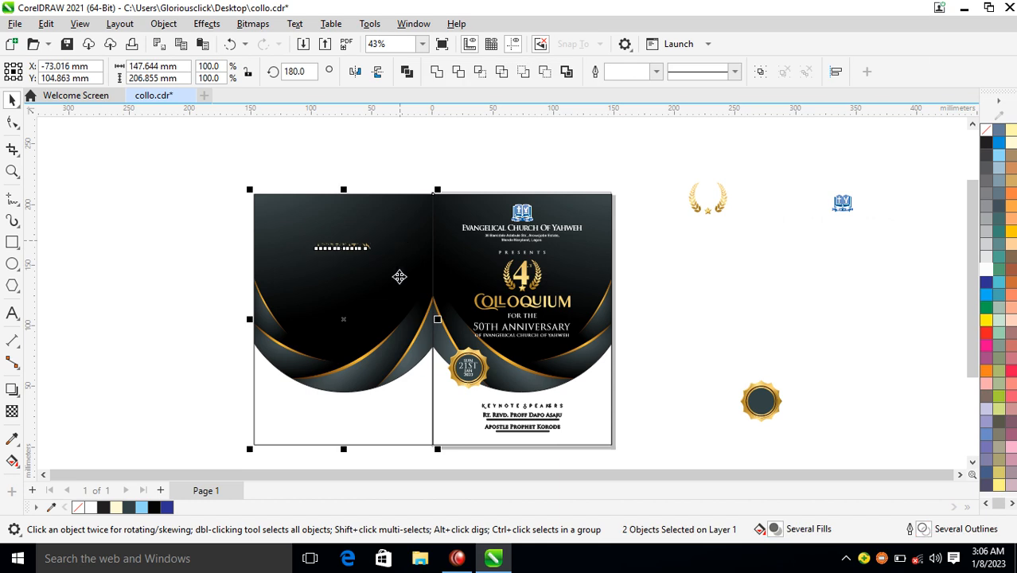
key("z")
left_click_drag(215, 175, 616, 448)
left_click(798, 328)
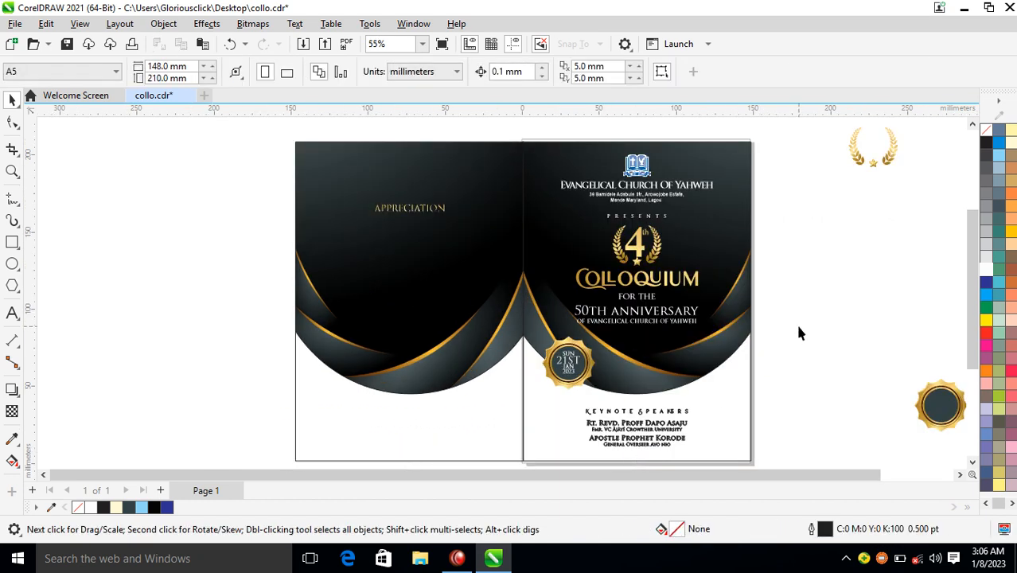